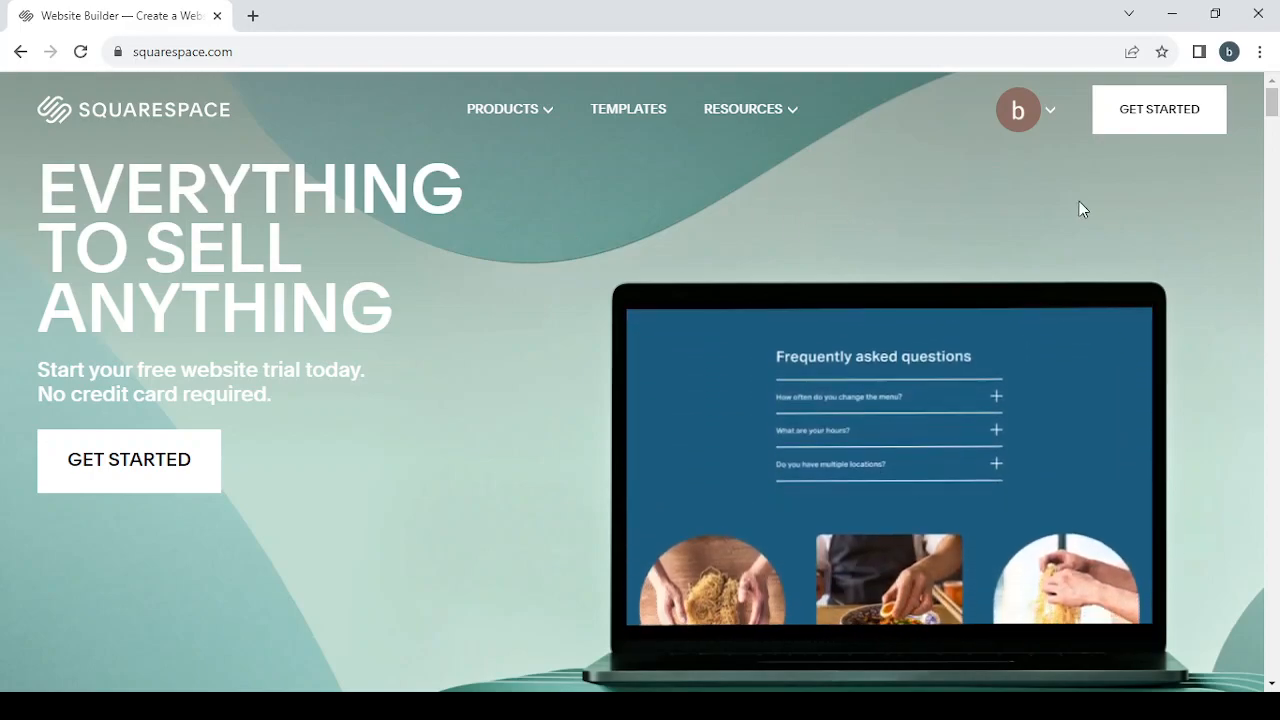
Step: Start creating a site and filter the website templates by the Travel topic
click(1156, 134)
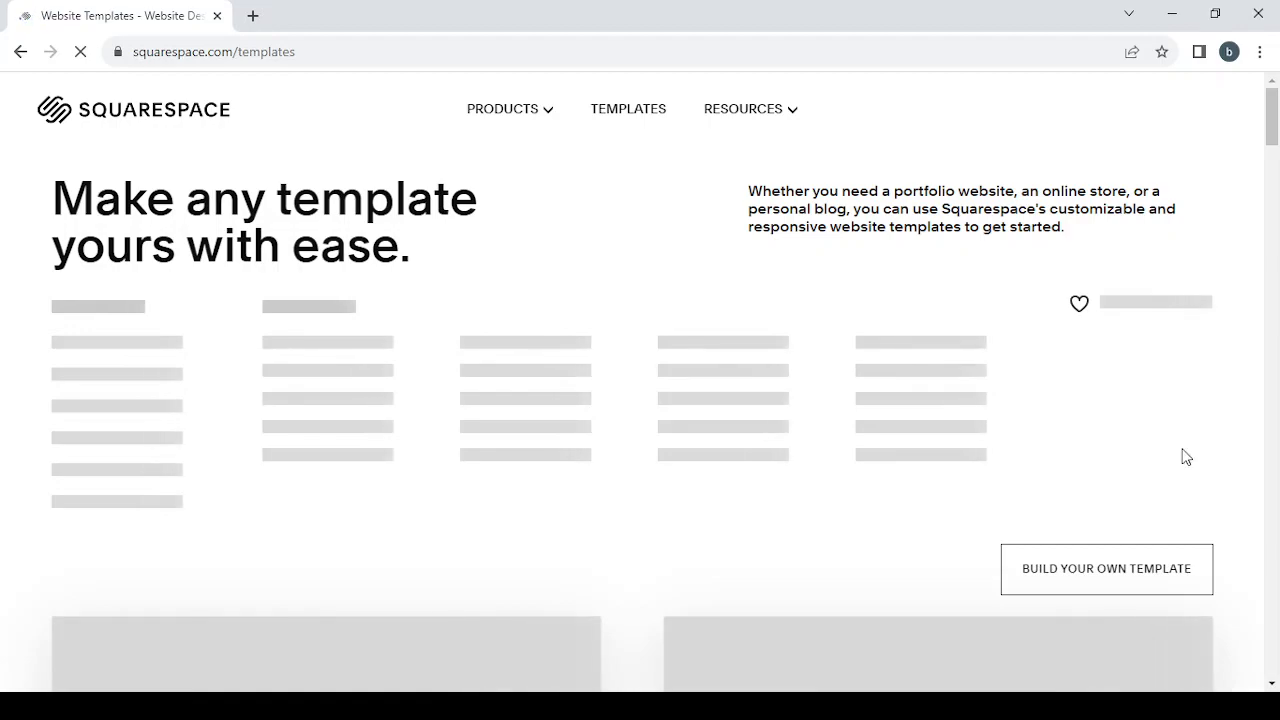
scroll(1186, 457, down, 6)
scroll(1186, 457, up, 6)
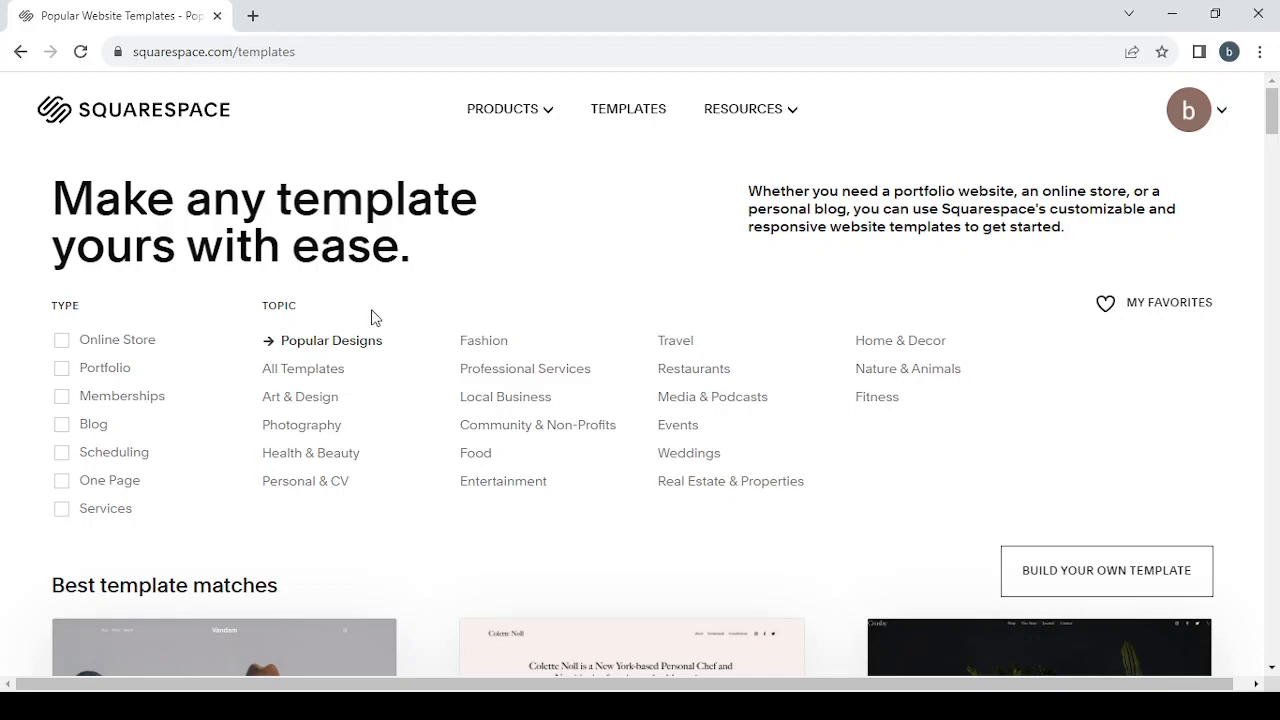
click(671, 345)
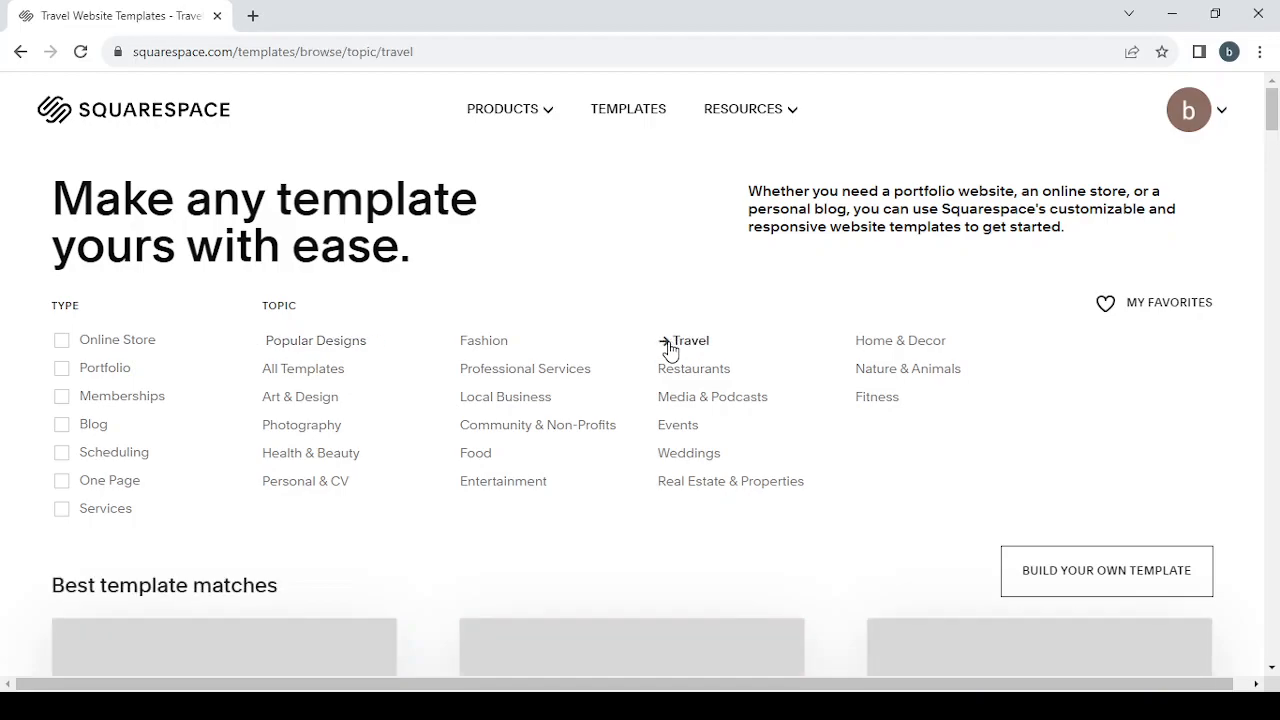
Step: Browse the travel template matches, including Harman, Souto and Rivoli, along with the build-your-own option and popular designs
scroll(1057, 530, down, 5)
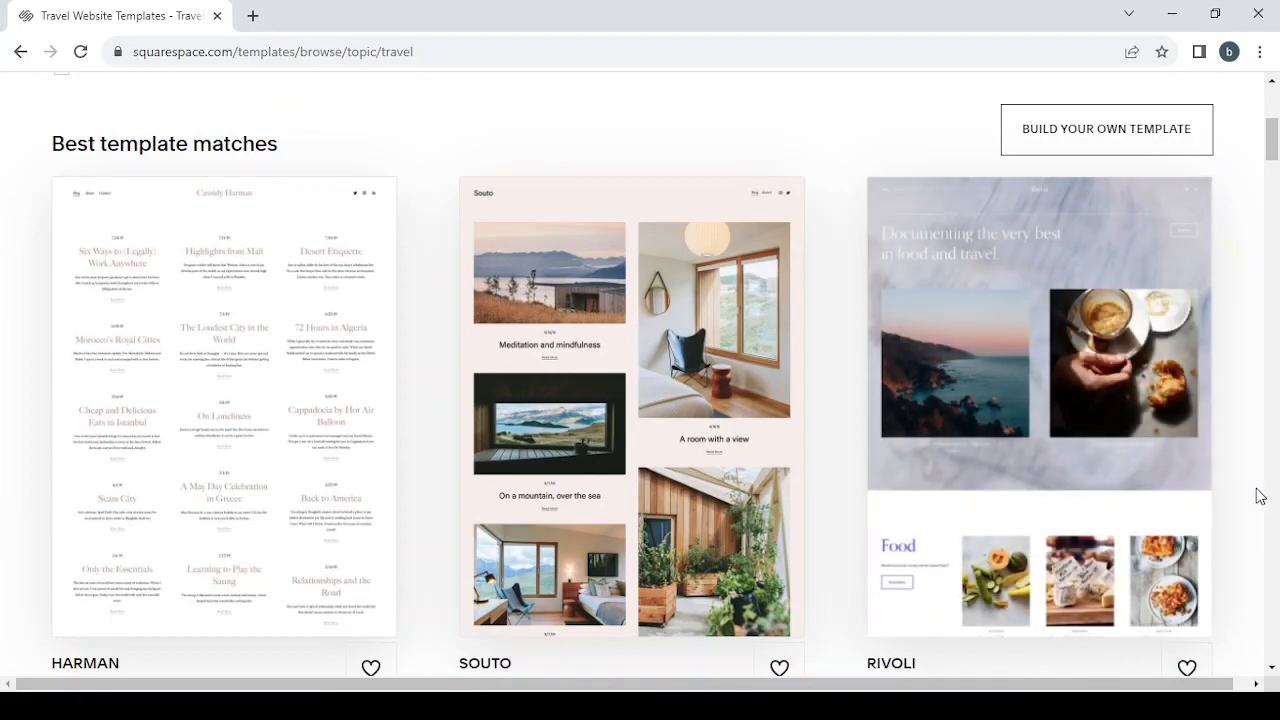
scroll(1259, 496, down, 1)
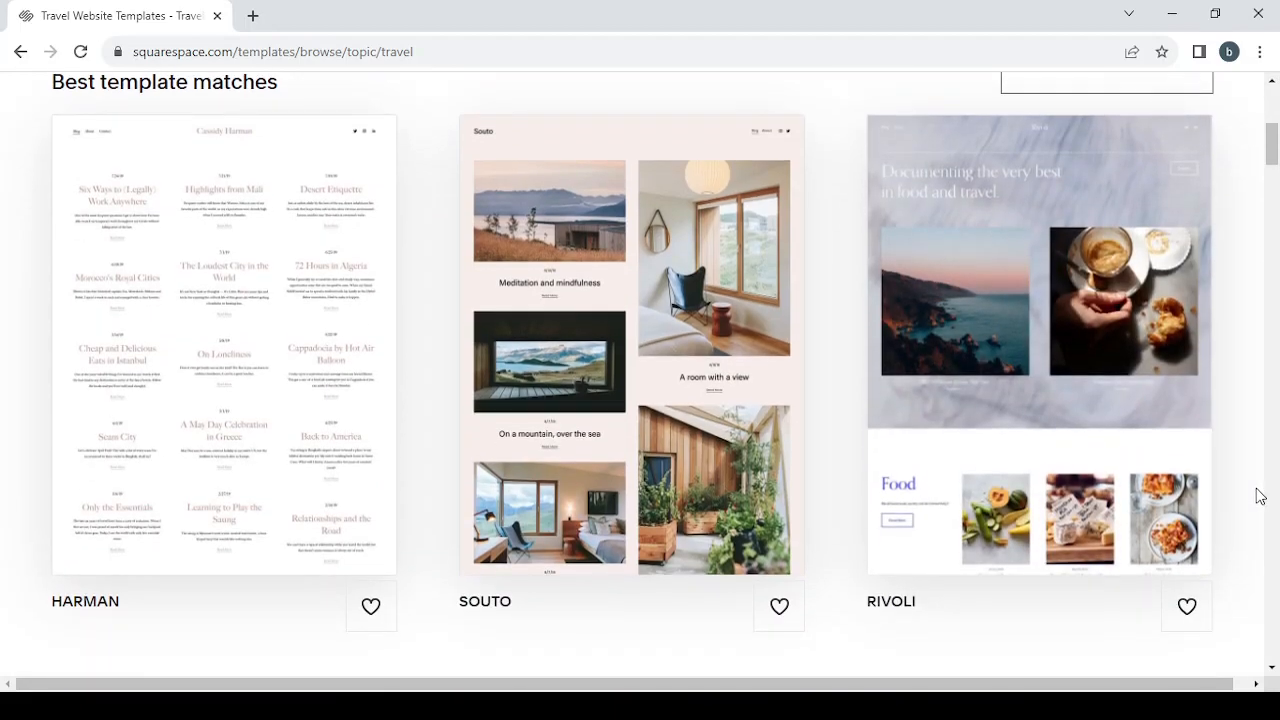
mouse_move(1017, 309)
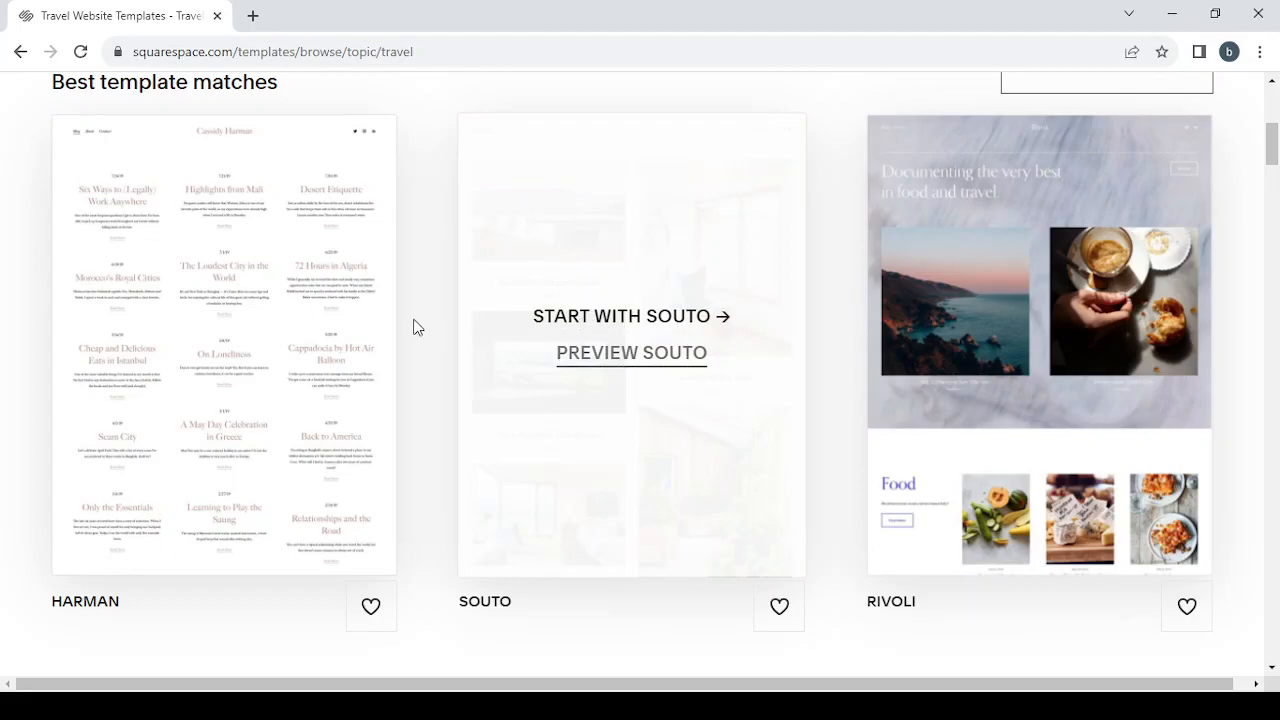
mouse_move(297, 370)
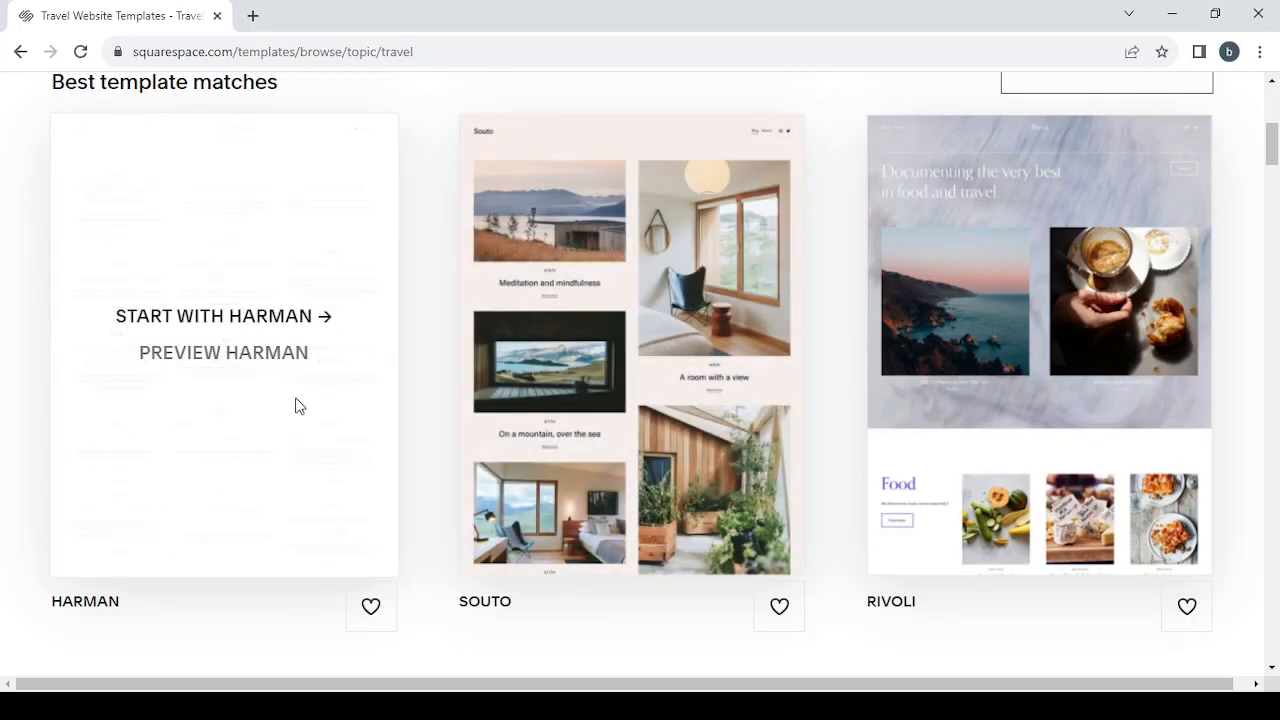
scroll(426, 434, down, 3)
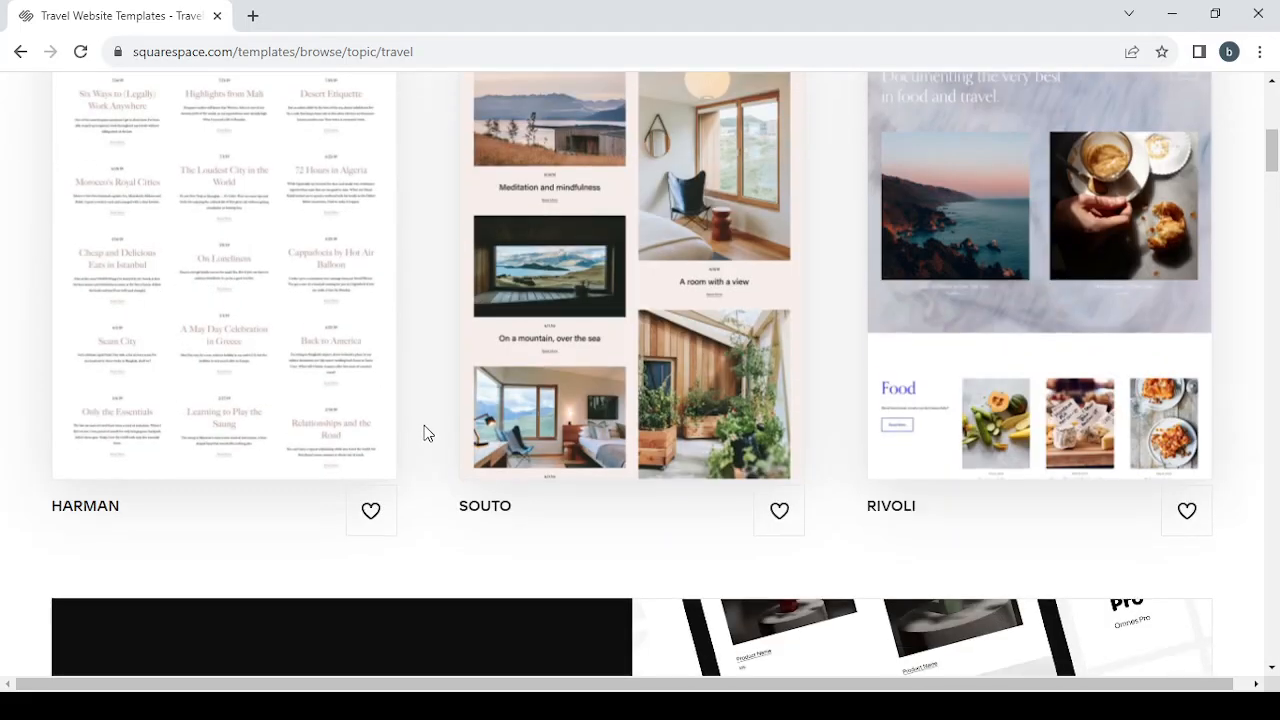
scroll(424, 432, down, 3)
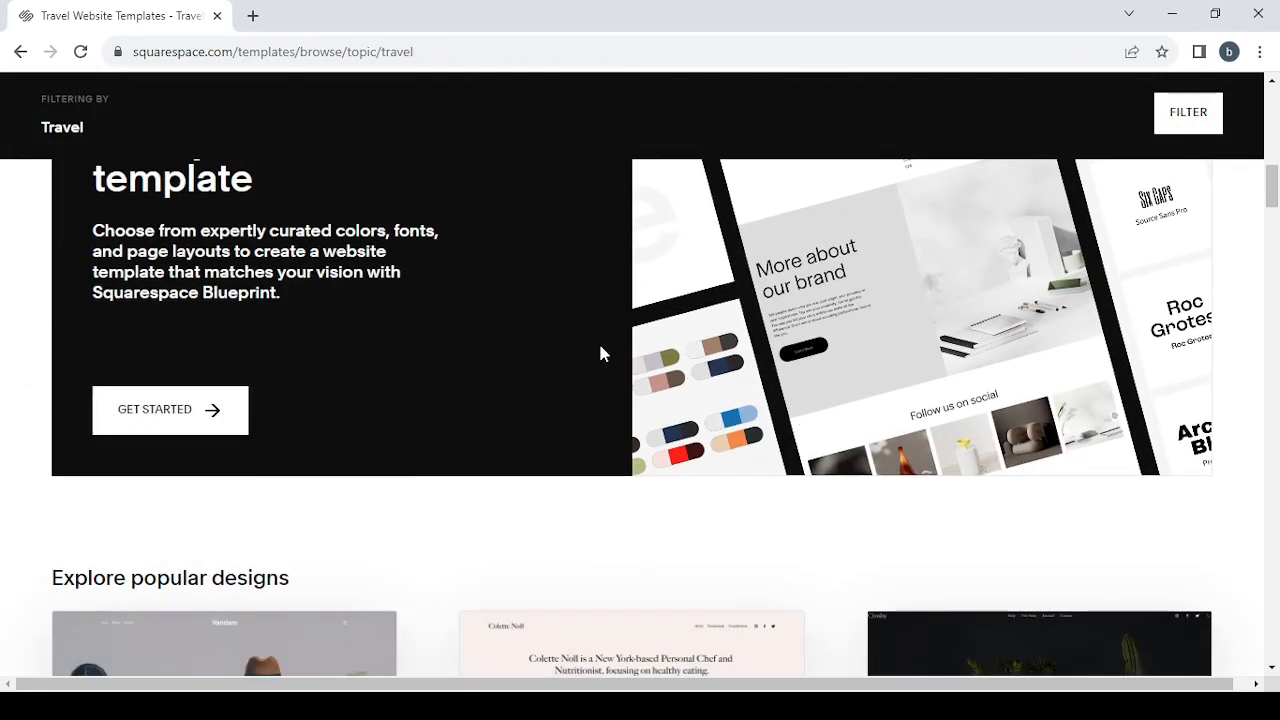
scroll(600, 350, up, 1)
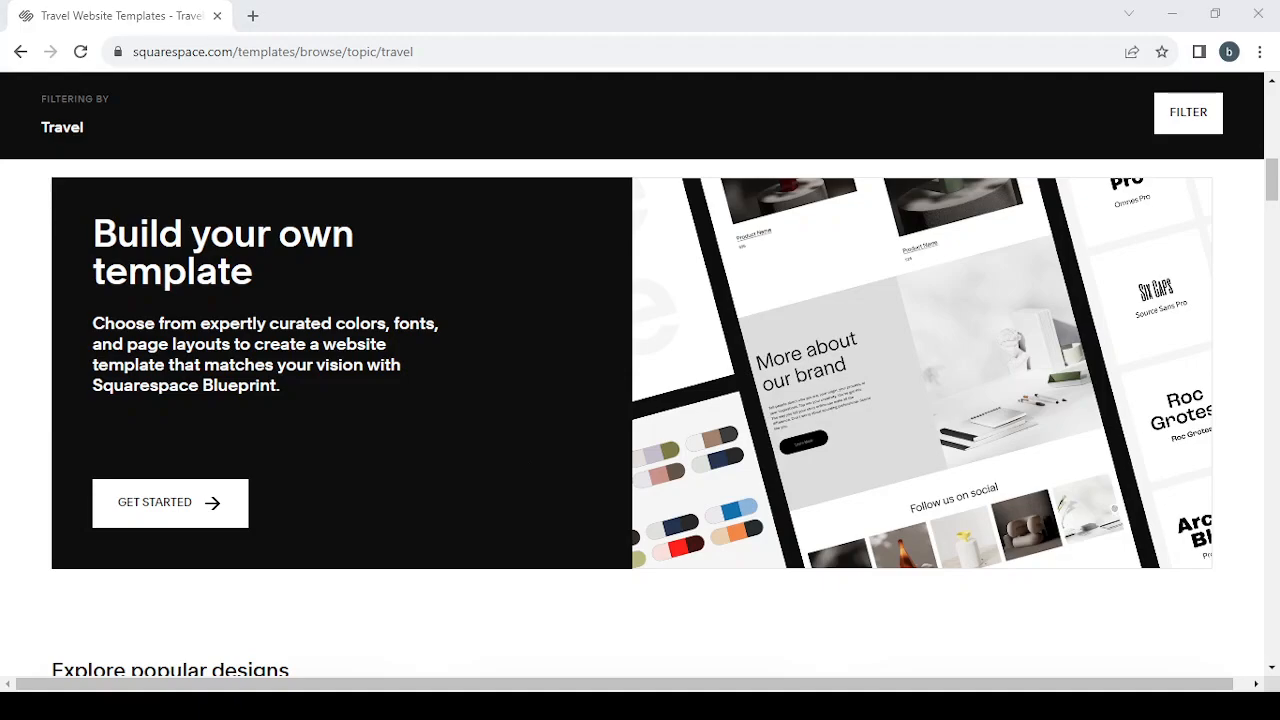
scroll(579, 398, up, 1)
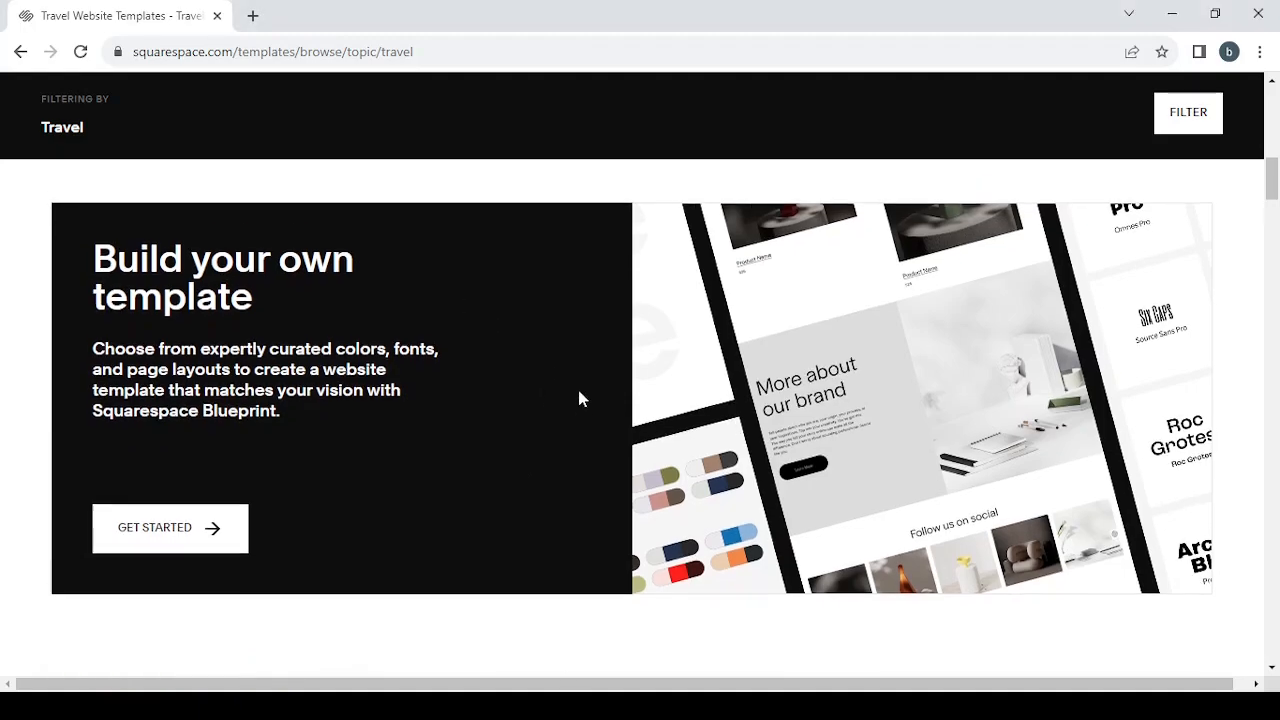
scroll(579, 398, down, 2)
scroll(579, 398, down, 1)
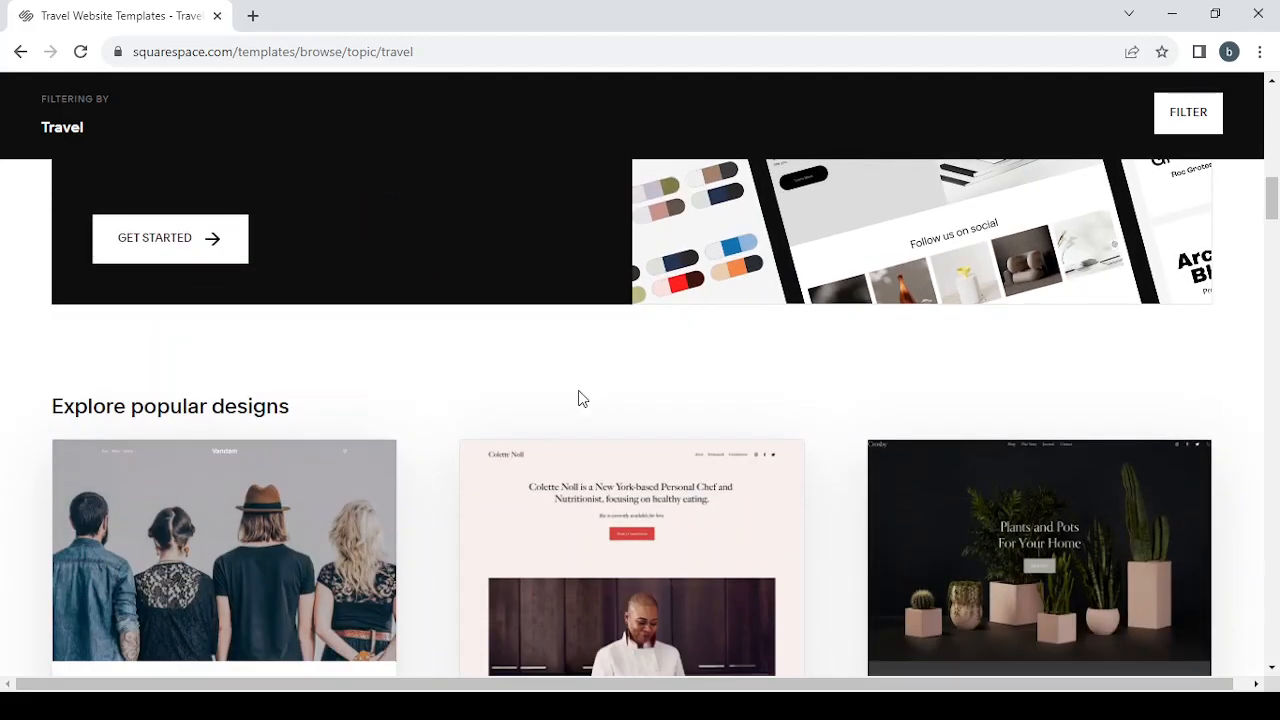
scroll(1148, 431, up, 4)
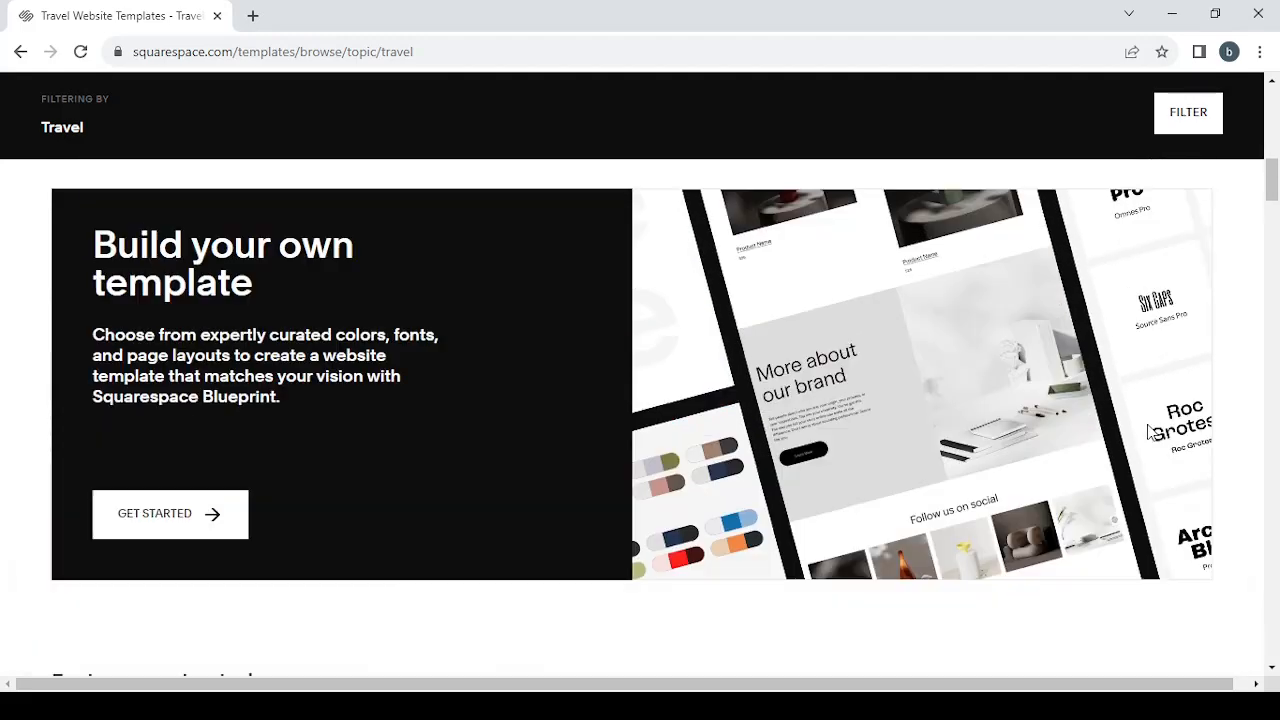
scroll(1147, 424, up, 3)
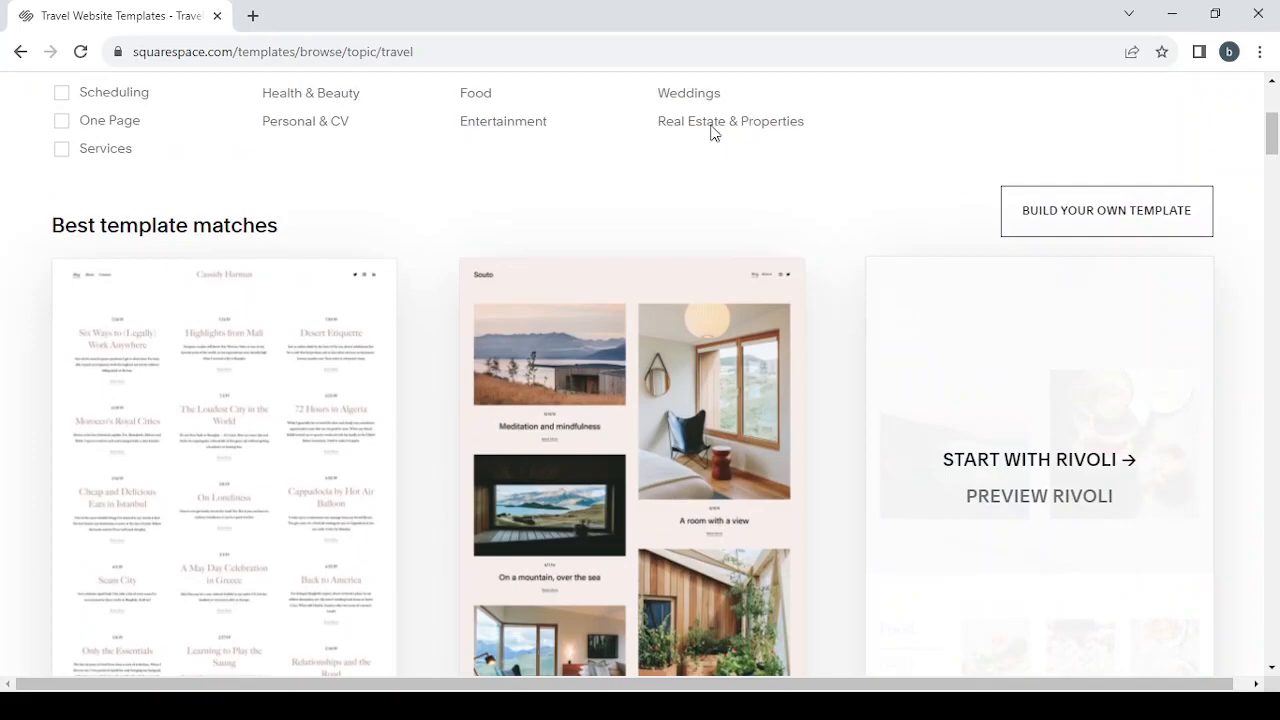
scroll(675, 175, down, 1)
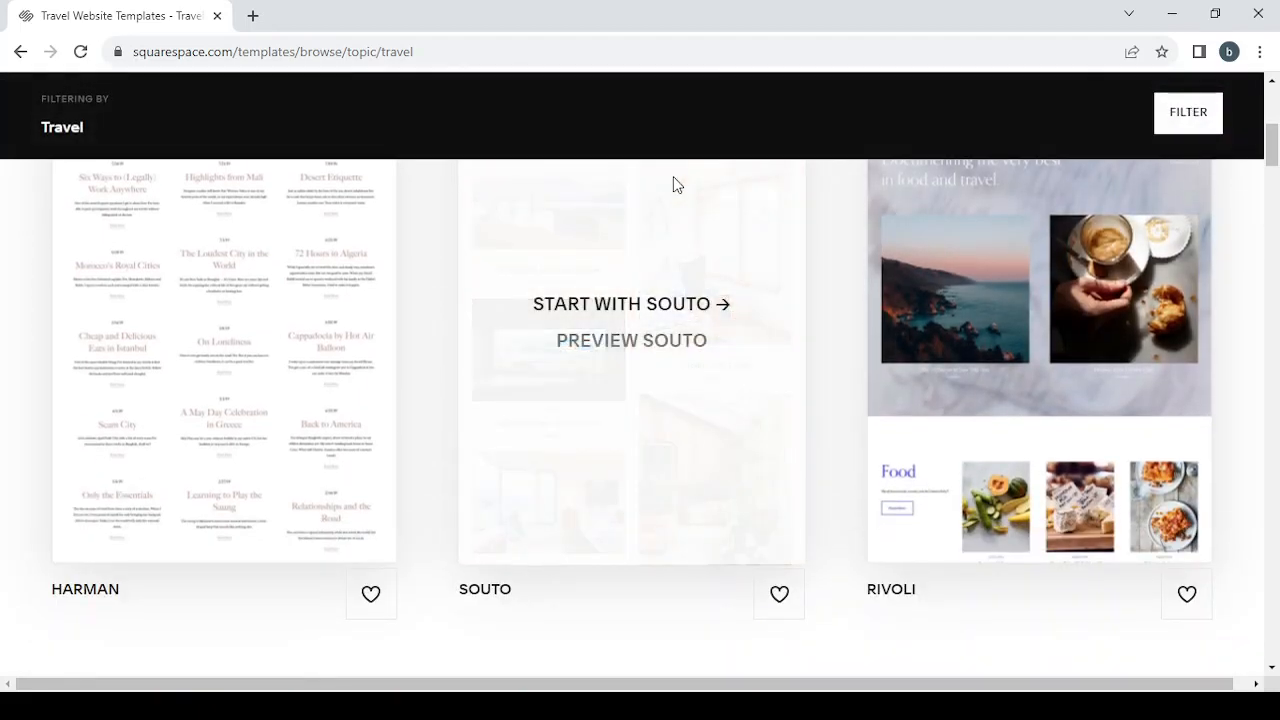
scroll(673, 180, up, 1)
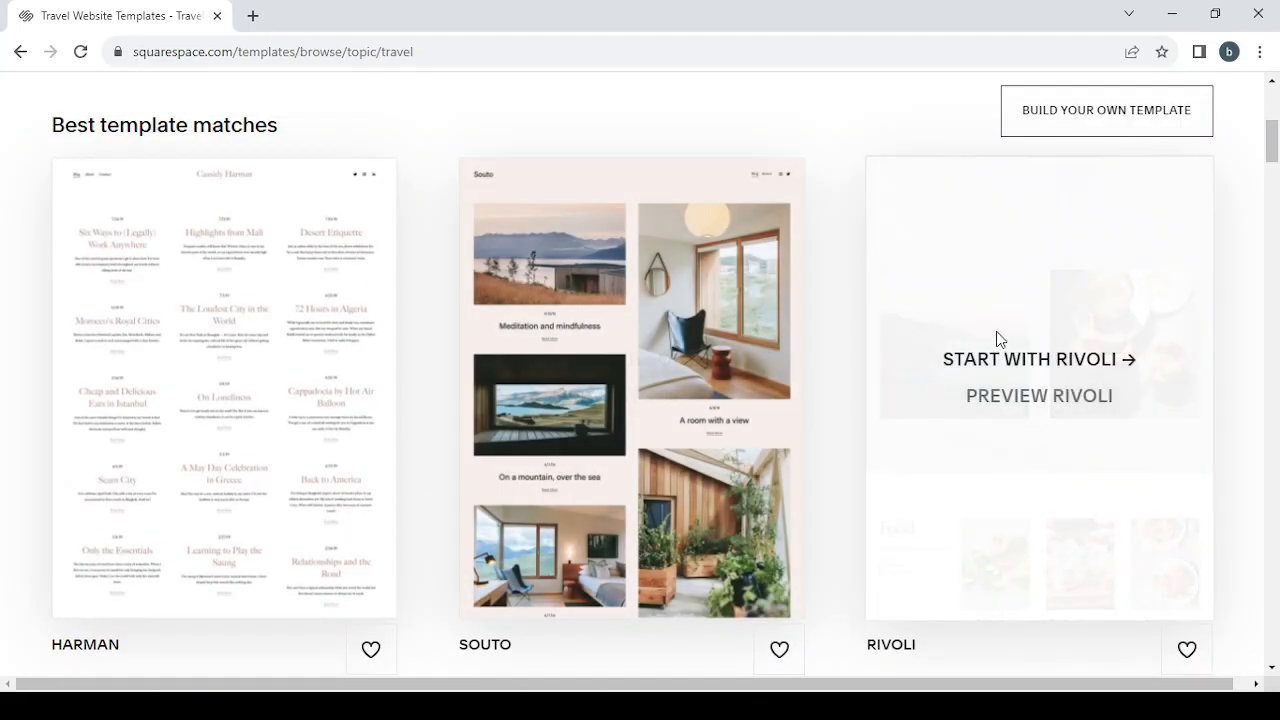
Step: Open the preview of the Rivoli template and look through its home page sections
click(1041, 397)
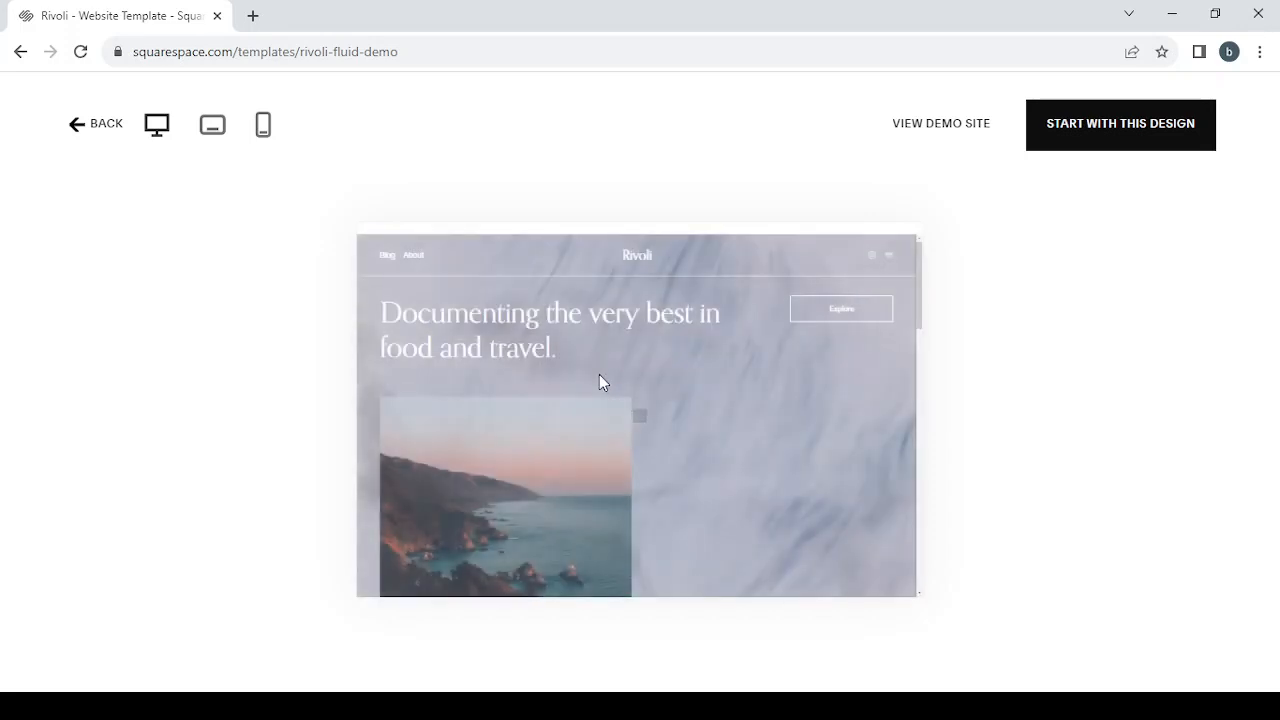
scroll(599, 376, down, 5)
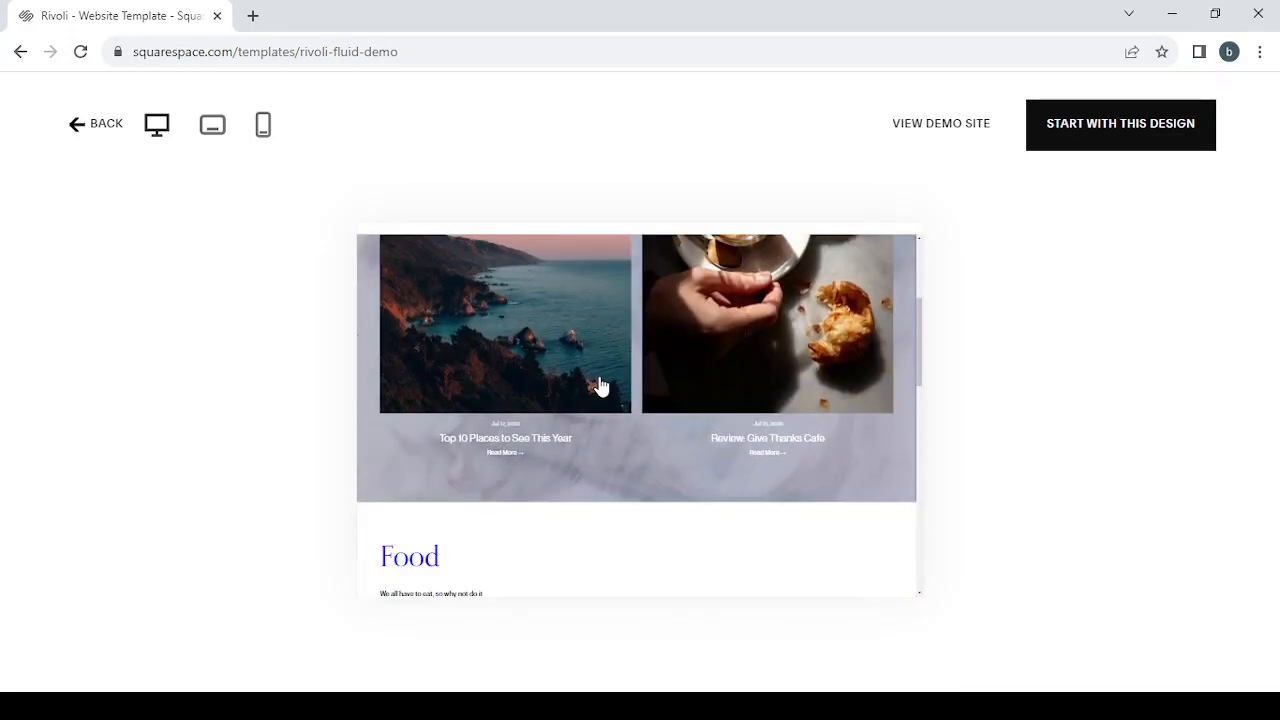
scroll(599, 376, down, 1)
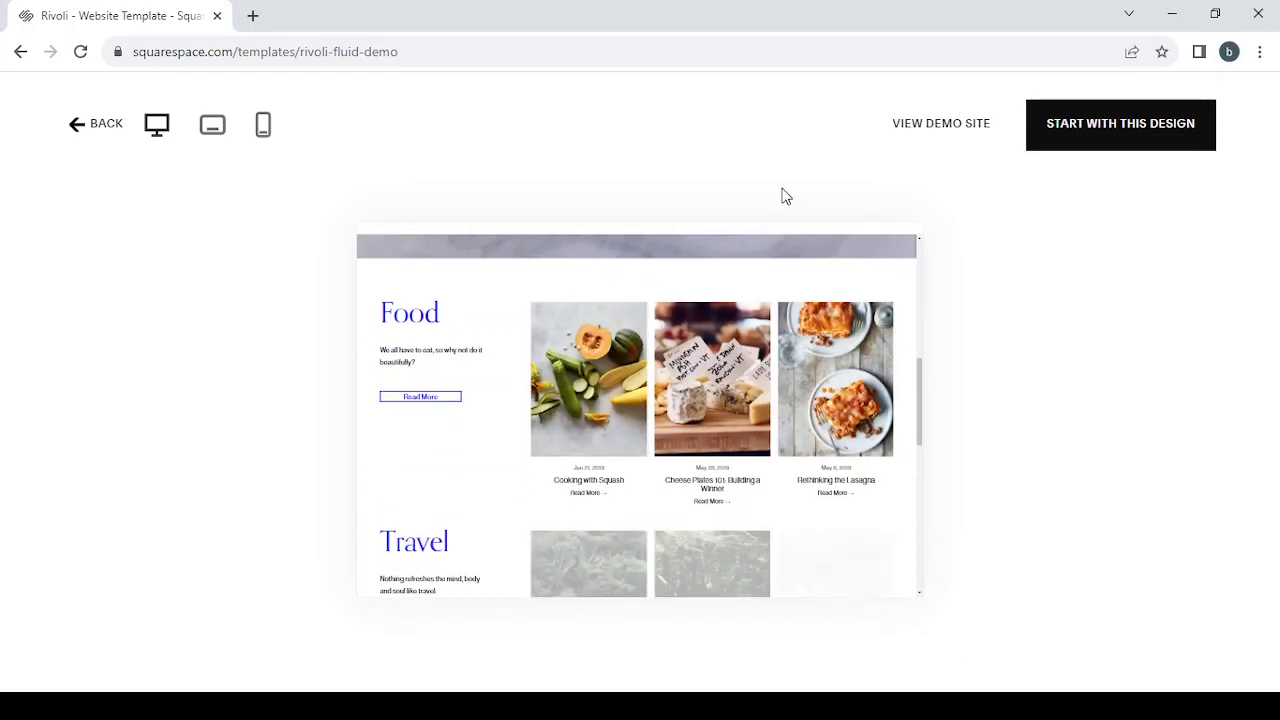
Step: View the full Rivoli demo site, examine its home page from header to the author section, and close the demo
click(946, 131)
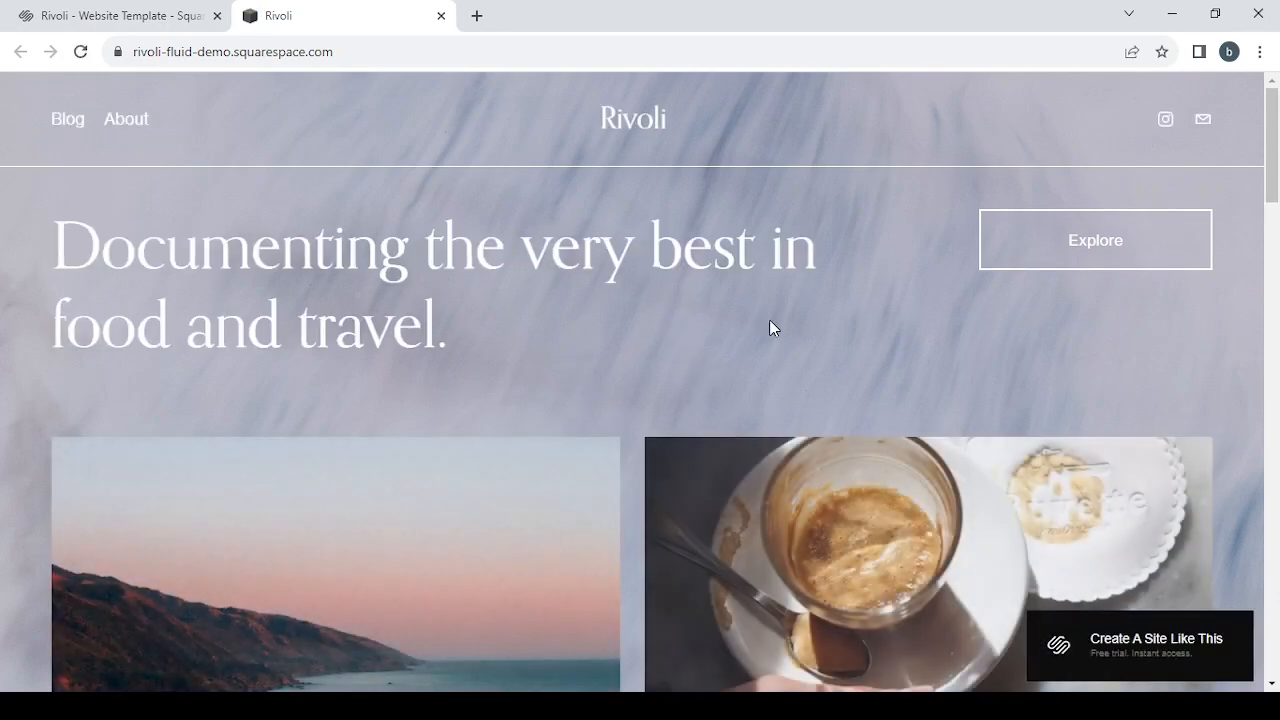
scroll(943, 372, down, 5)
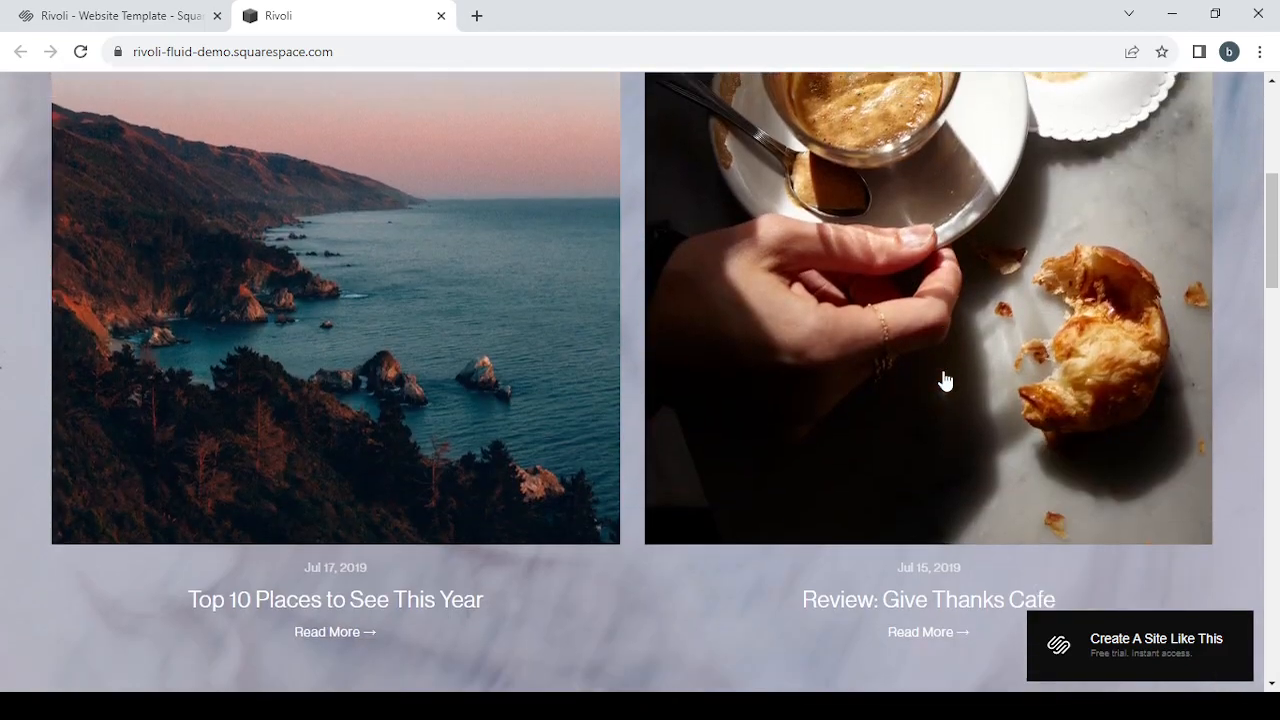
scroll(945, 380, up, 2)
scroll(945, 380, down, 7)
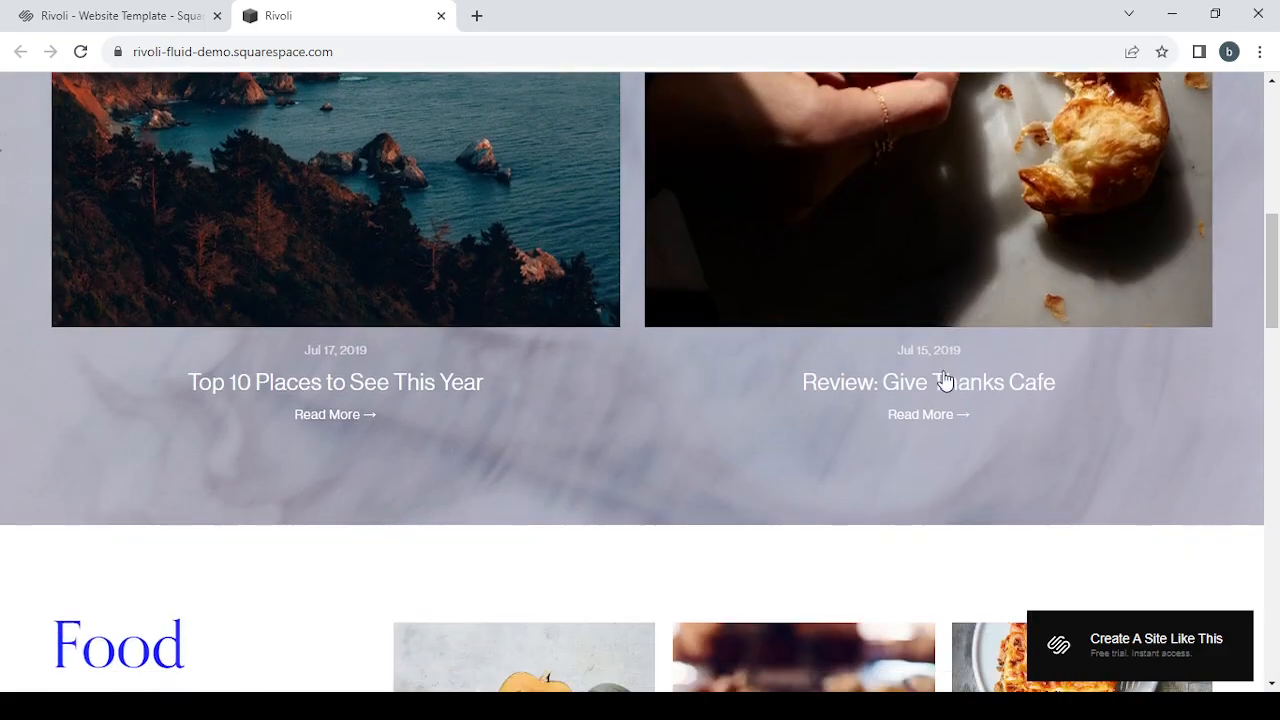
scroll(945, 379, up, 4)
scroll(943, 378, up, 1)
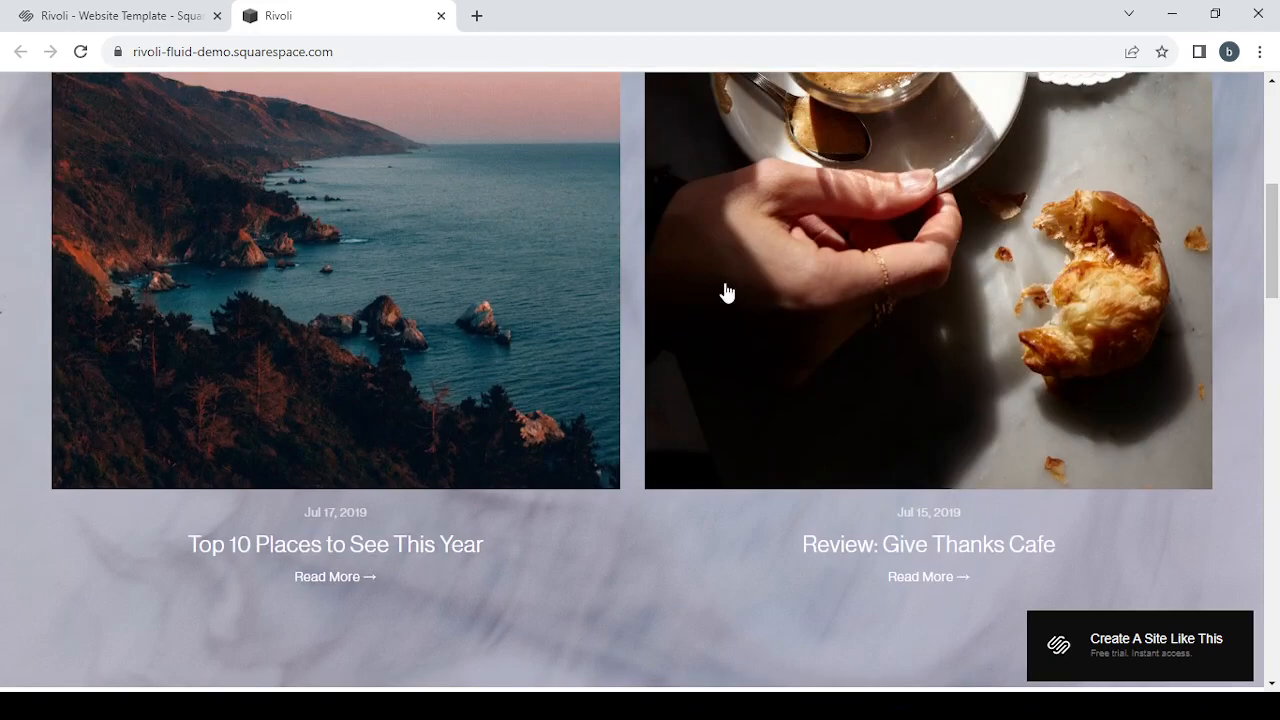
scroll(554, 409, down, 4)
scroll(558, 409, down, 10)
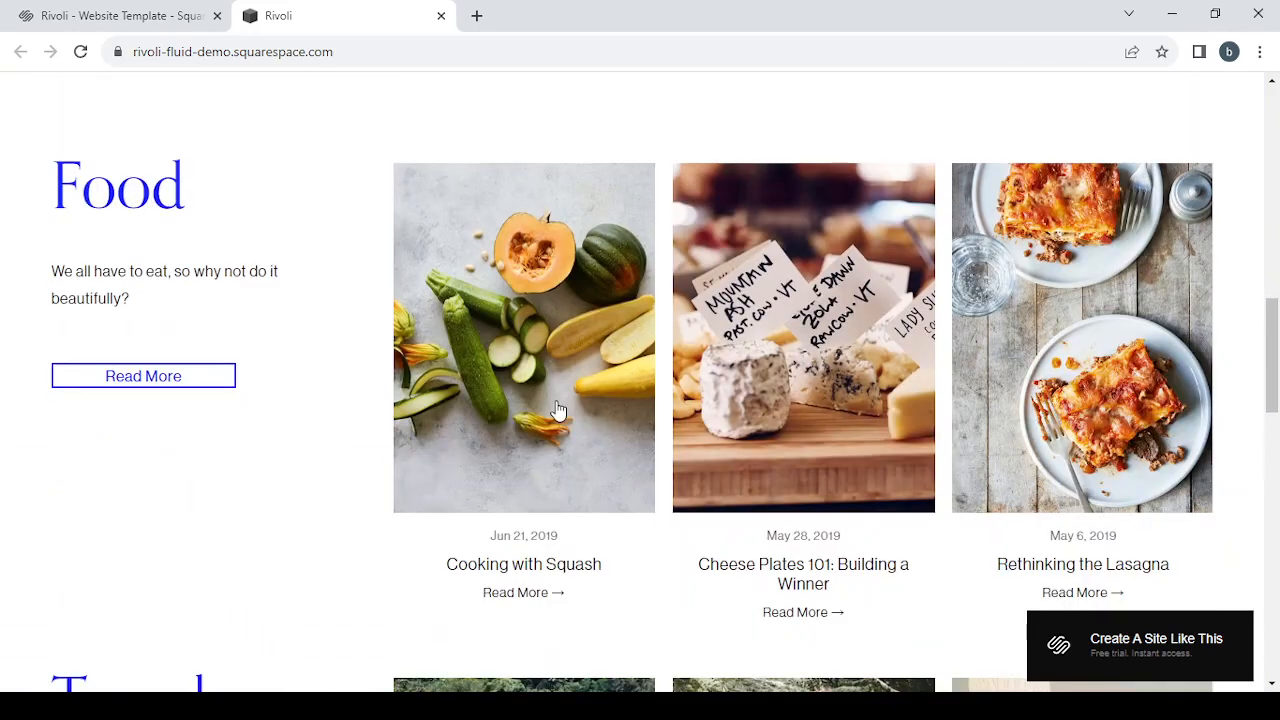
scroll(558, 409, down, 7)
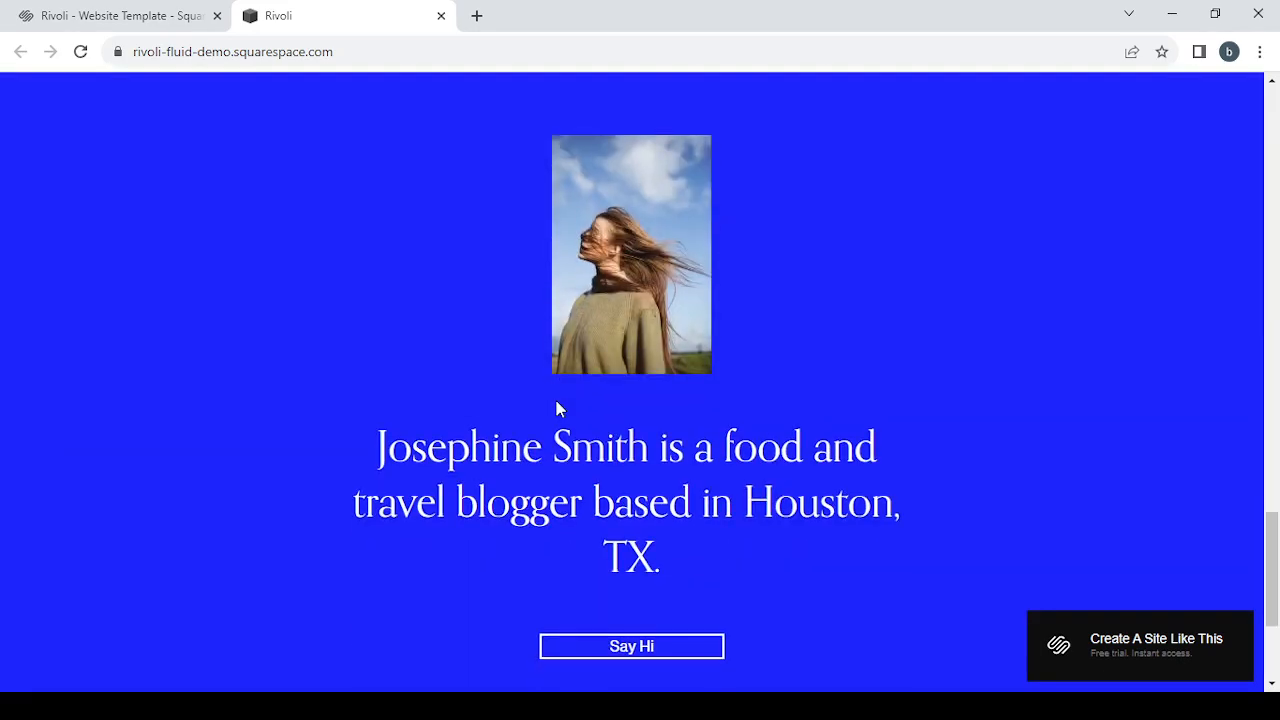
scroll(556, 402, up, 9)
scroll(556, 400, up, 15)
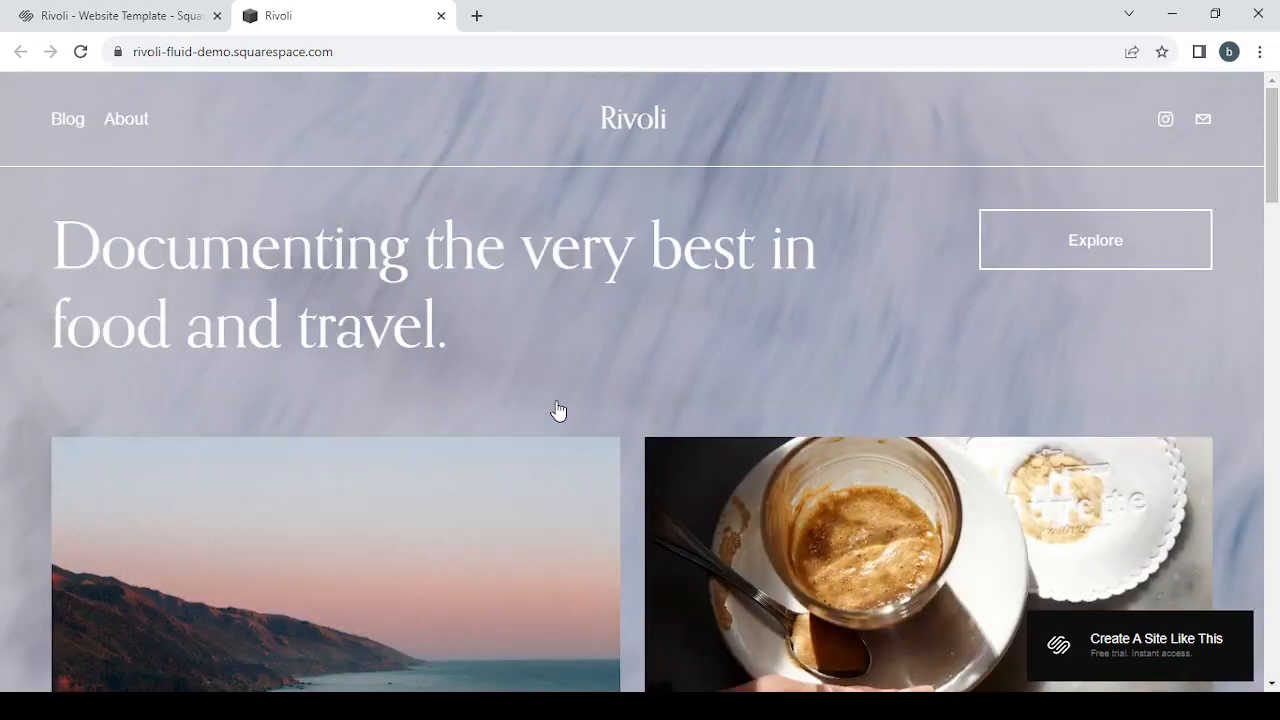
click(440, 16)
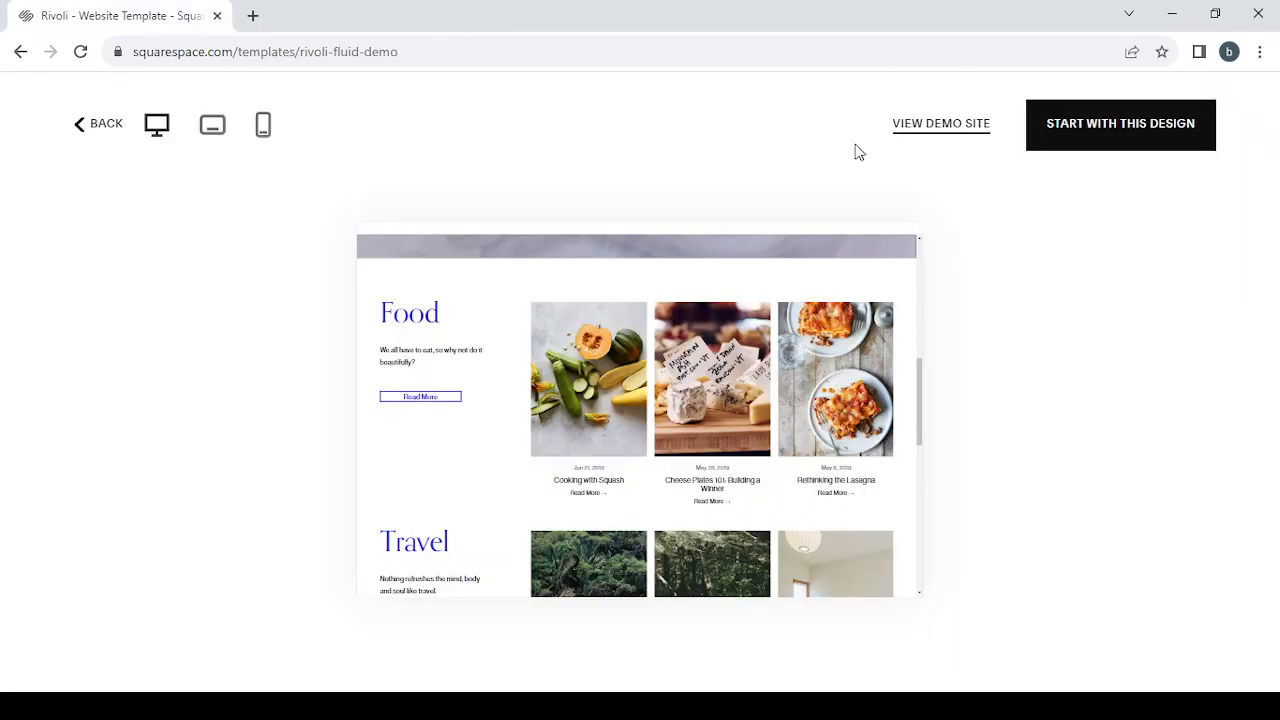
Step: Start a site from the Rivoli design with the site title "traveling" and skip the rest of the welcome guide
click(1127, 141)
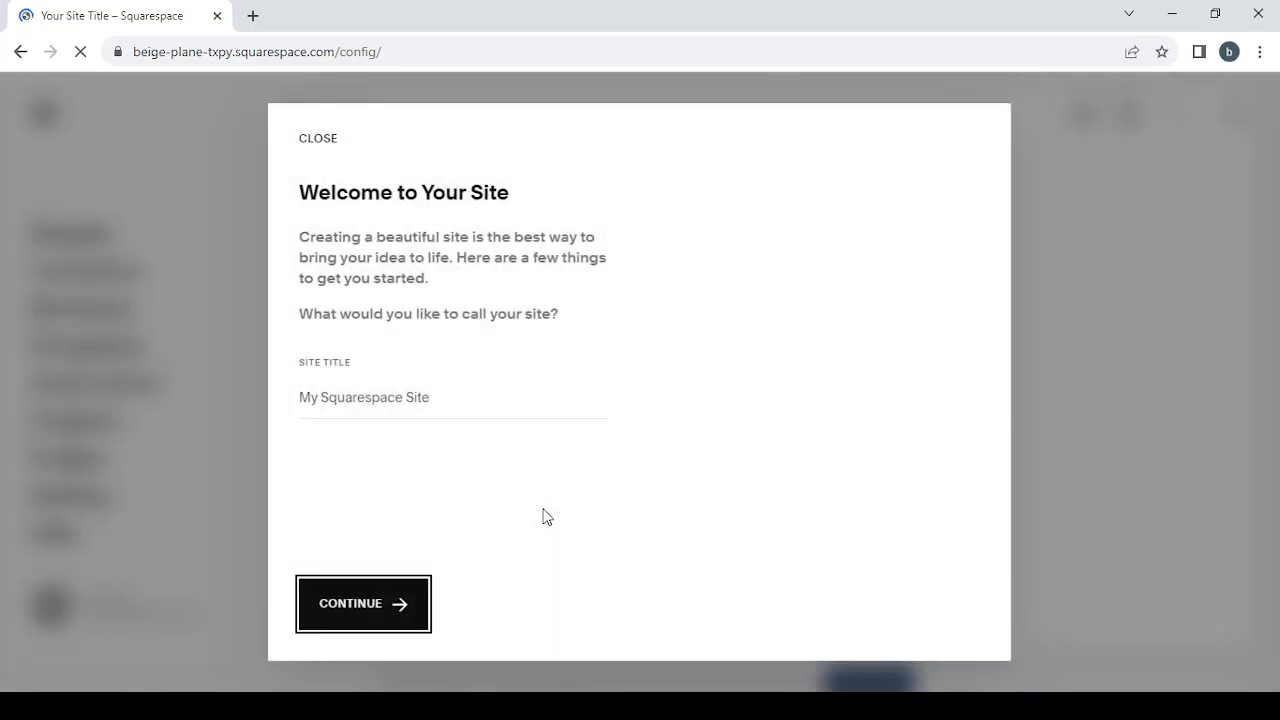
click(371, 394)
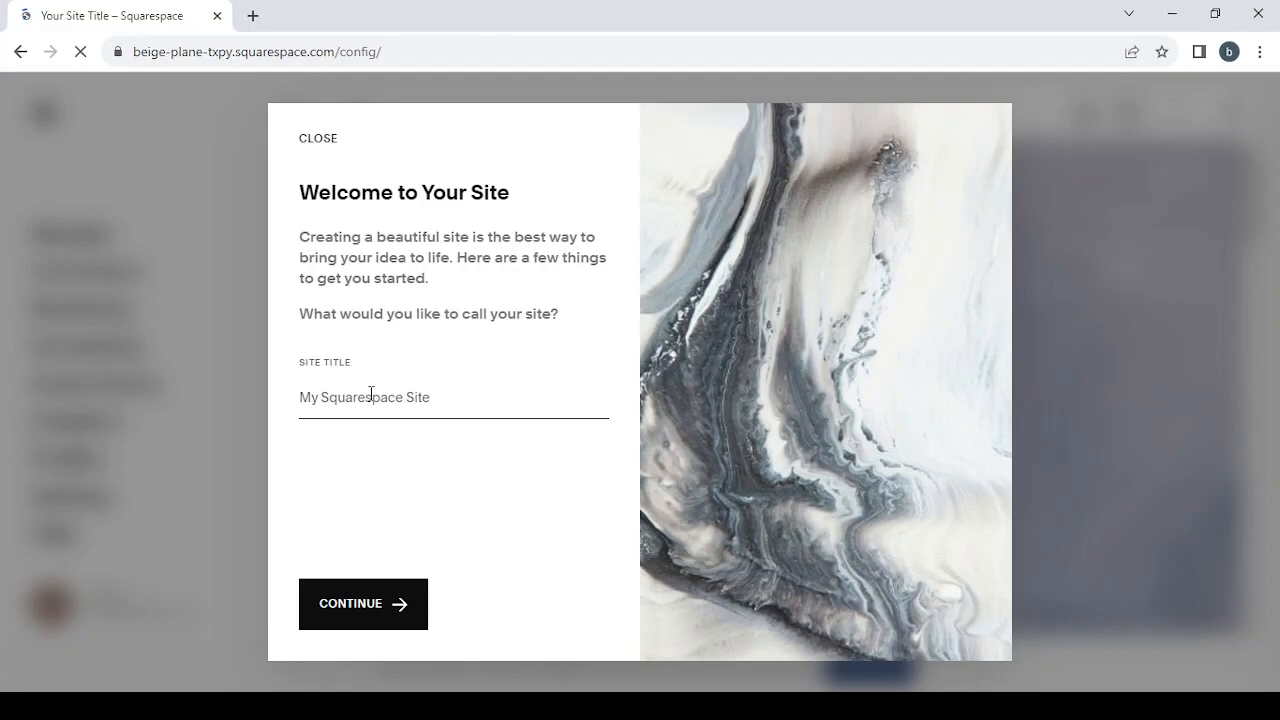
text(traveling)
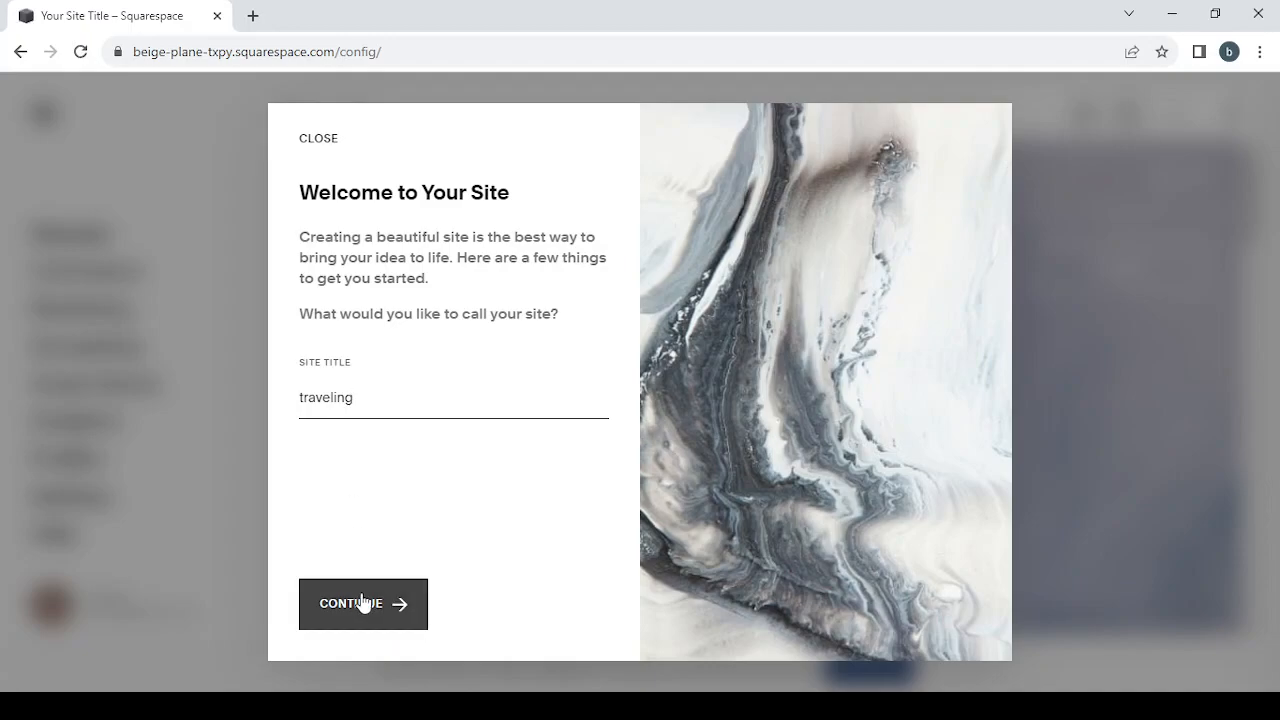
click(362, 602)
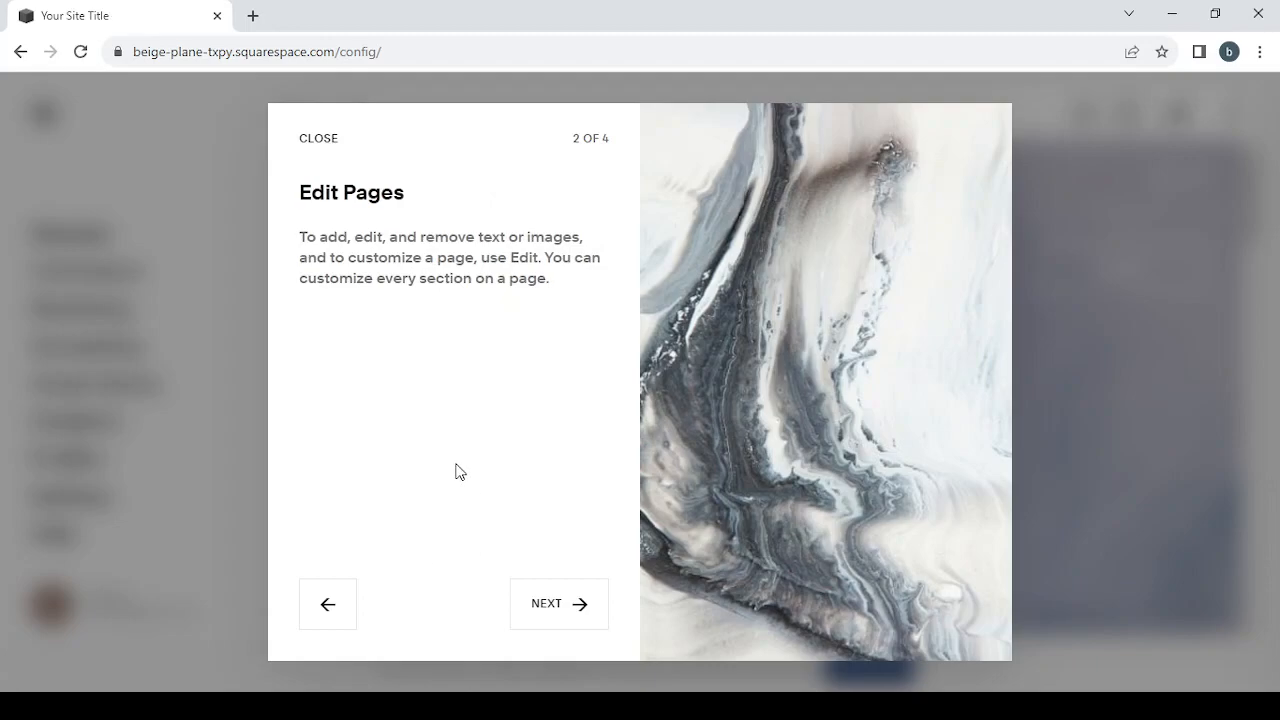
click(320, 142)
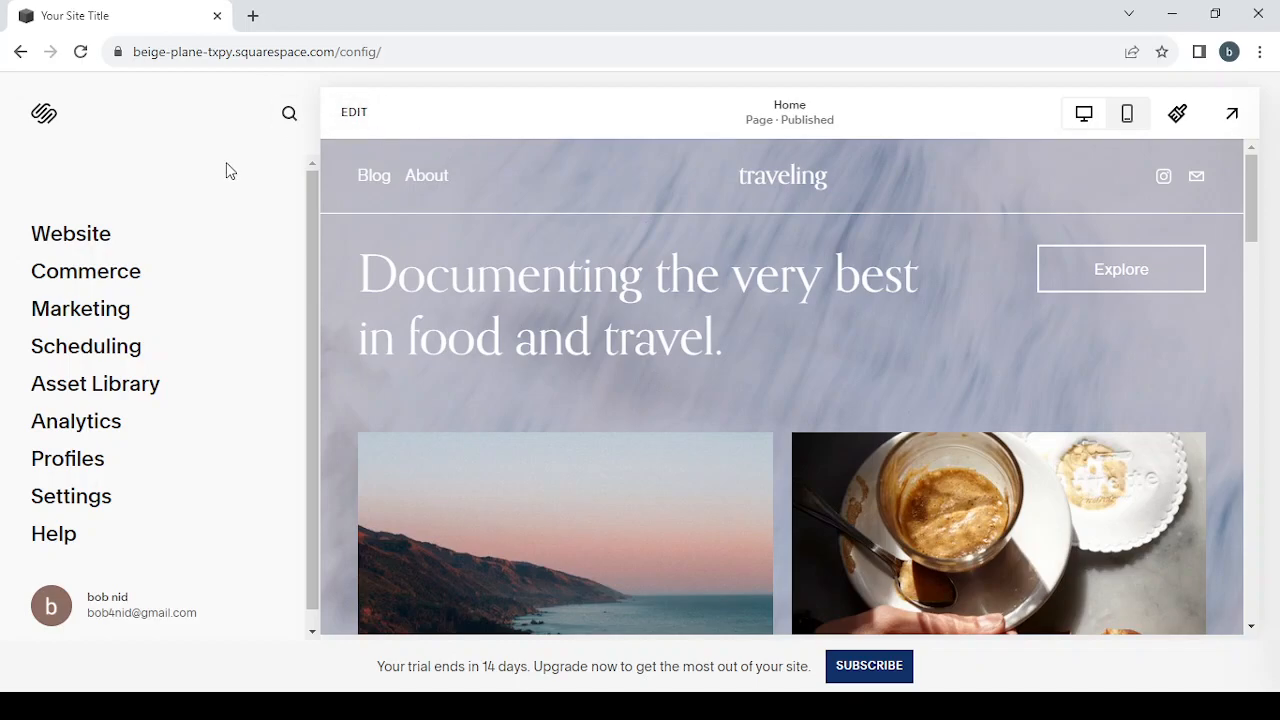
Step: Open the website's page list and review the main navigation, not linked and utilities sections
click(85, 250)
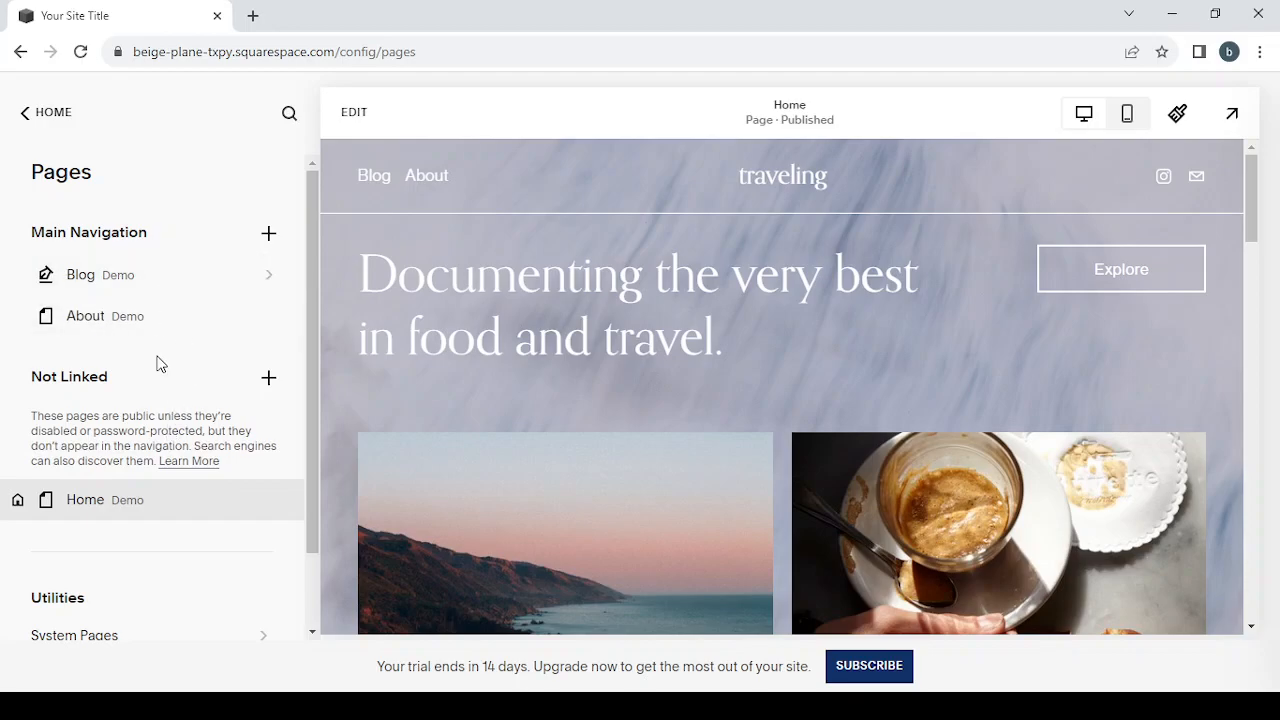
scroll(157, 364, down, 1)
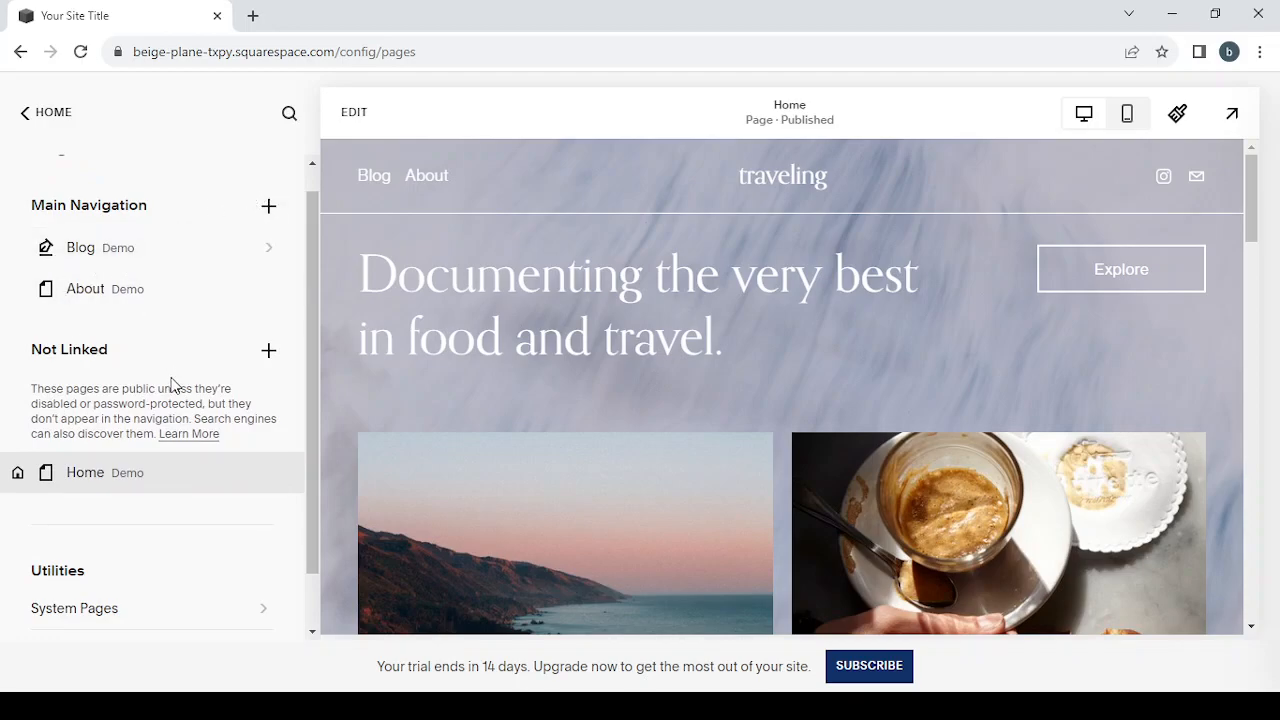
scroll(171, 380, down, 1)
scroll(200, 211, up, 2)
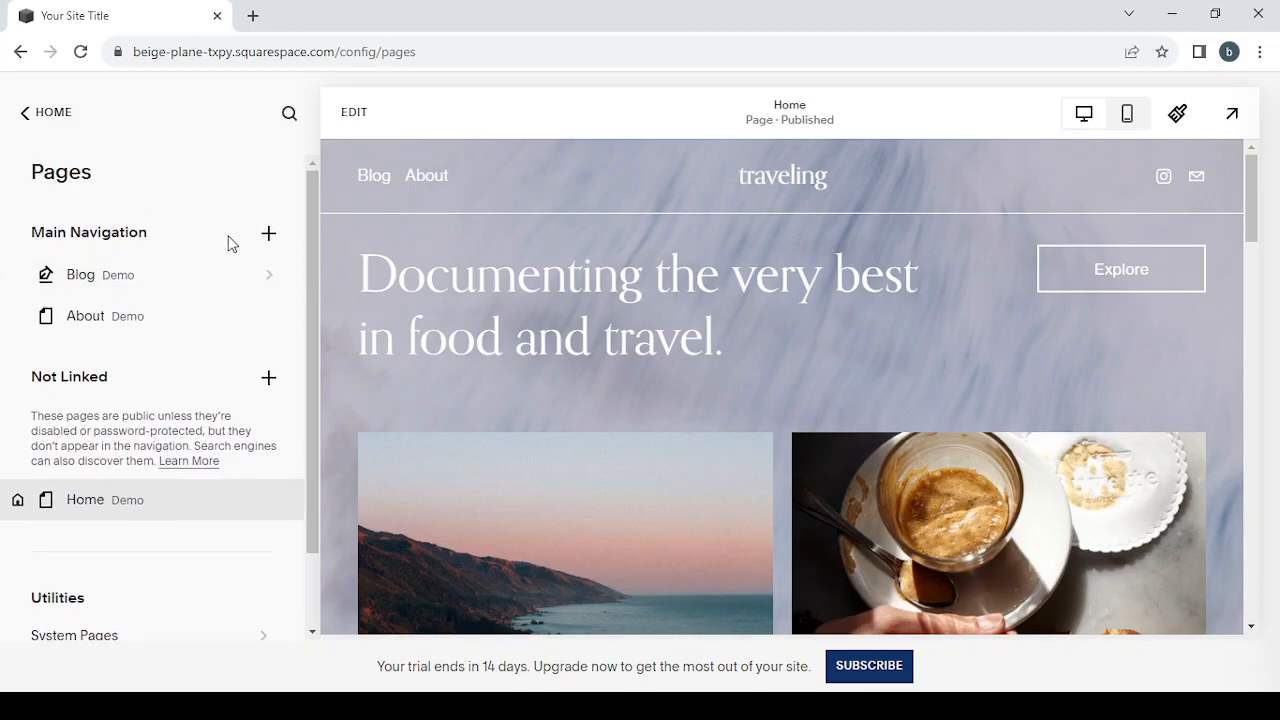
Step: Look through the Website Tools utilities of the site's pages and return to the main site menu
mouse_move(246, 283)
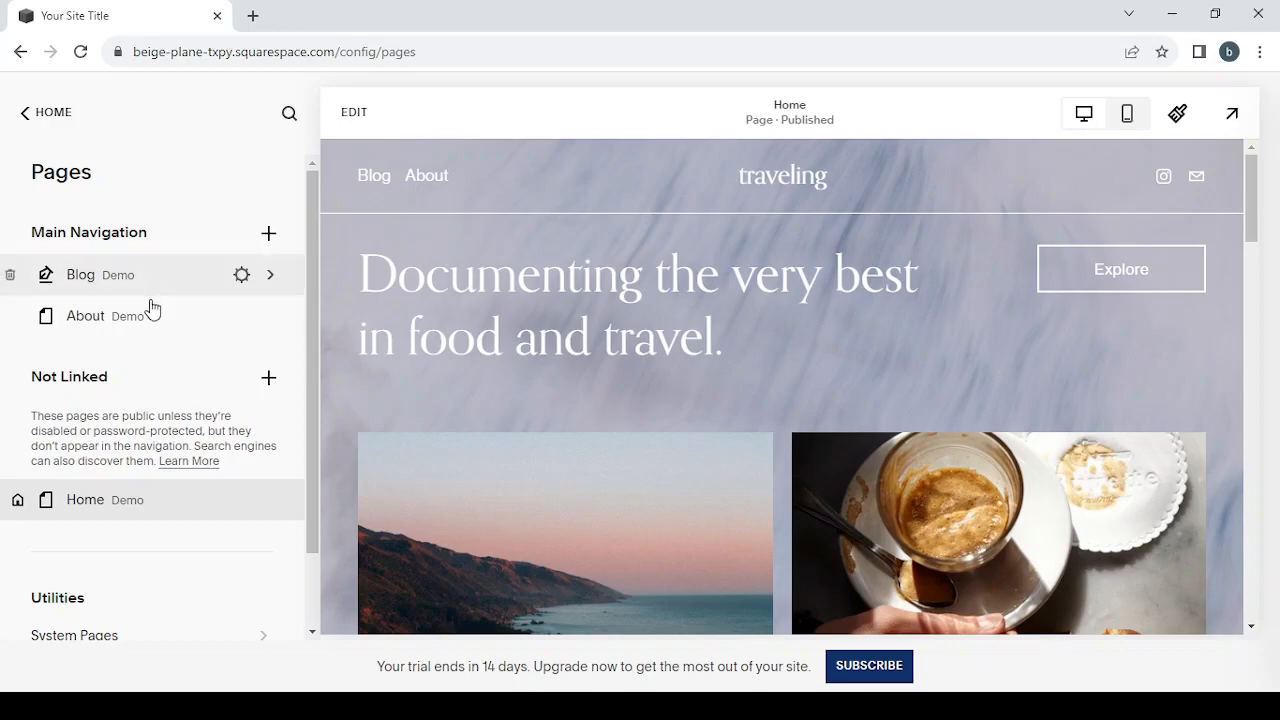
scroll(150, 299, down, 1)
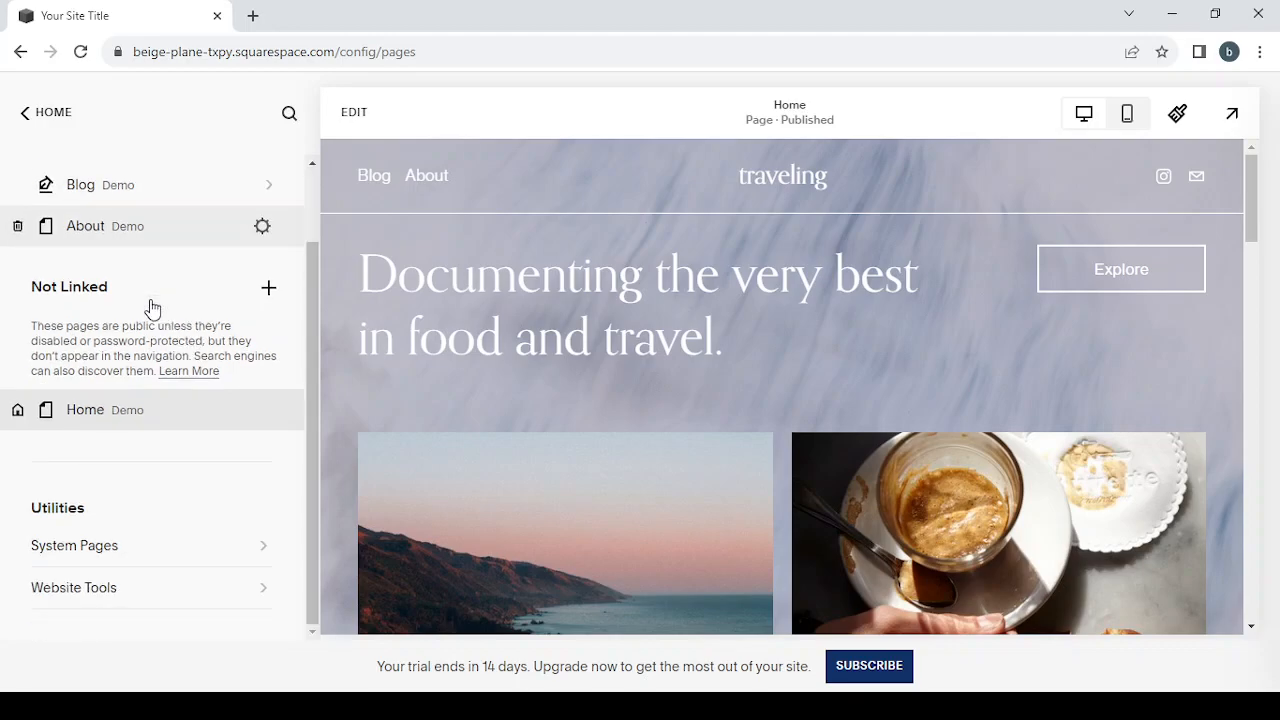
click(124, 601)
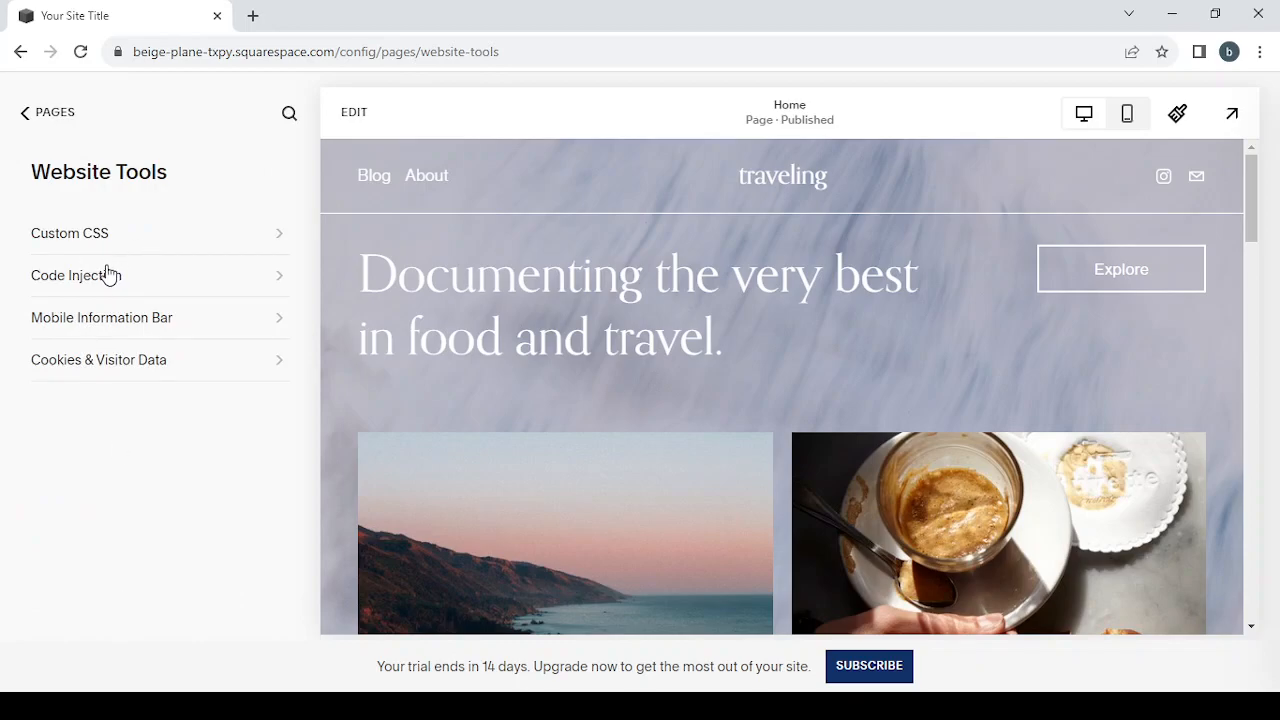
click(25, 116)
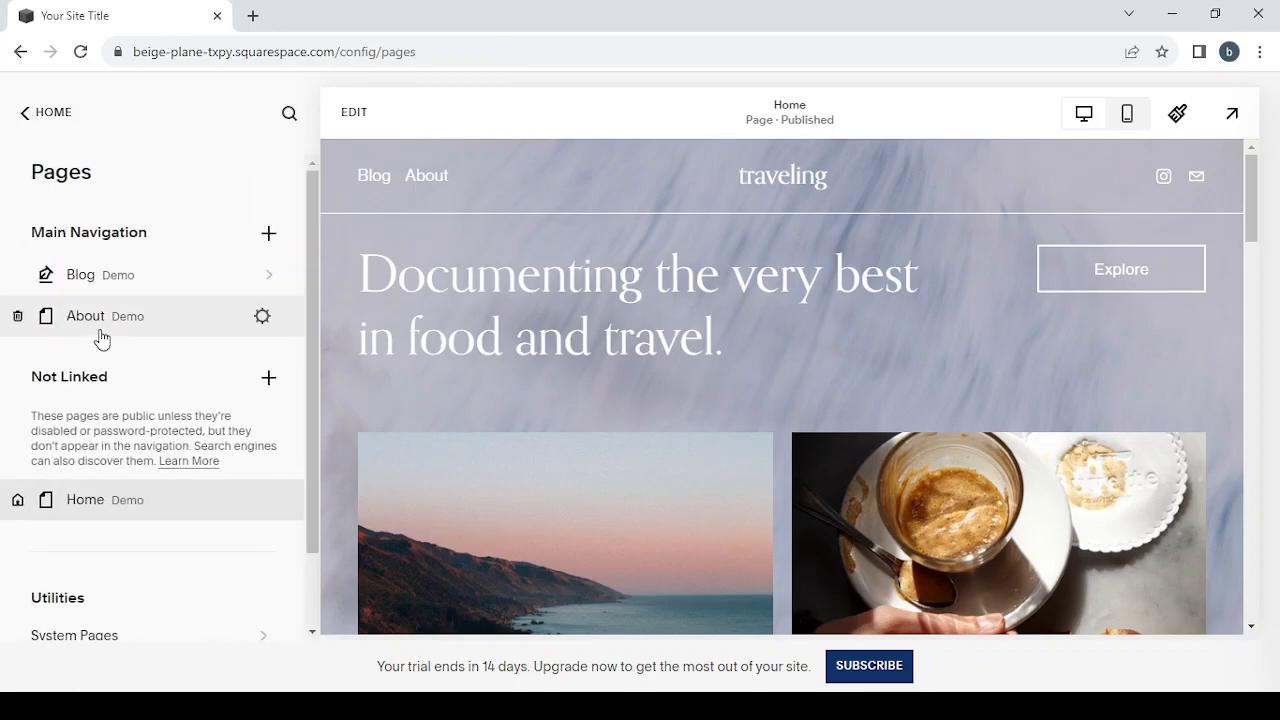
click(25, 116)
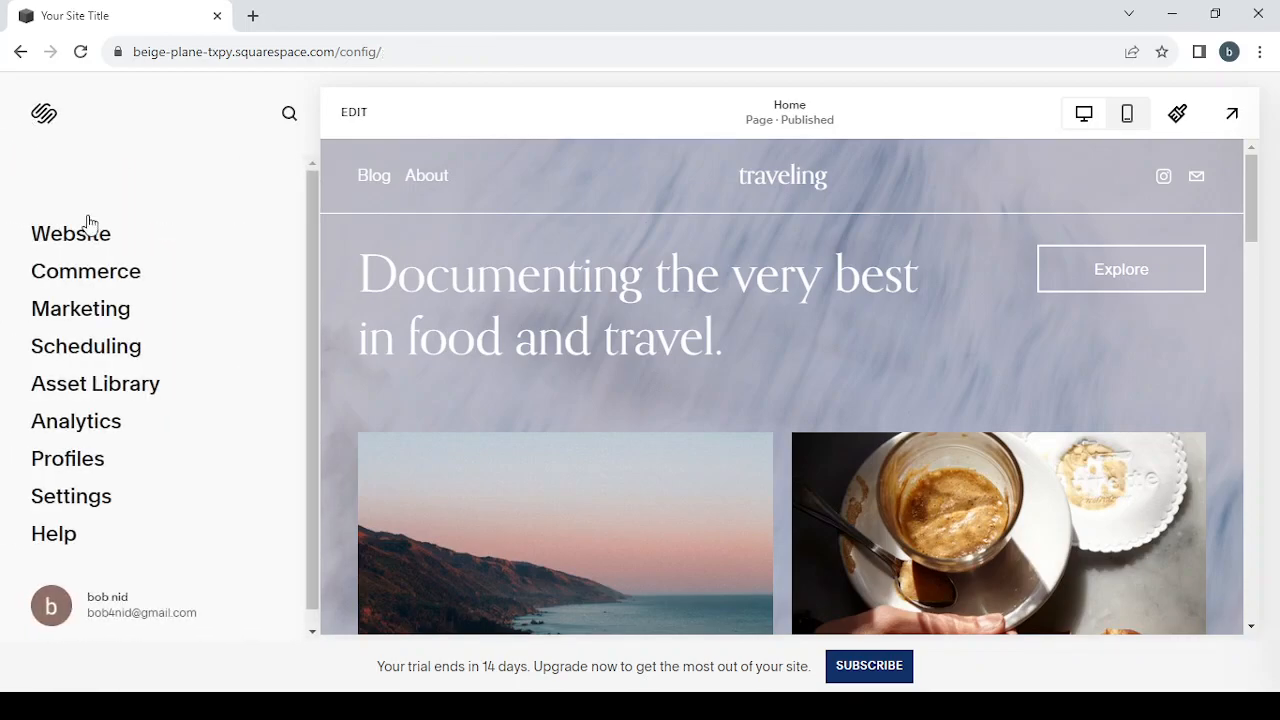
Step: Review the Commerce section's store setup tasks and its selling, sales channel and notification options, and return to the main menu
click(97, 282)
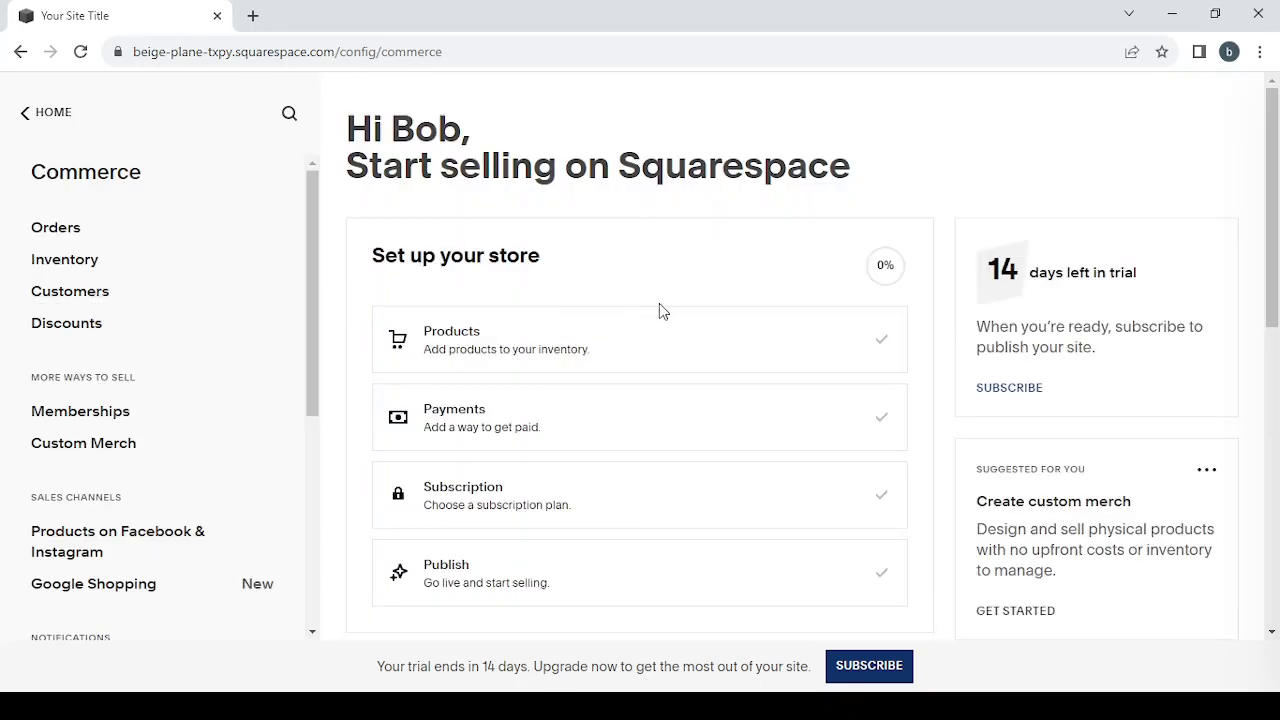
scroll(659, 310, down, 1)
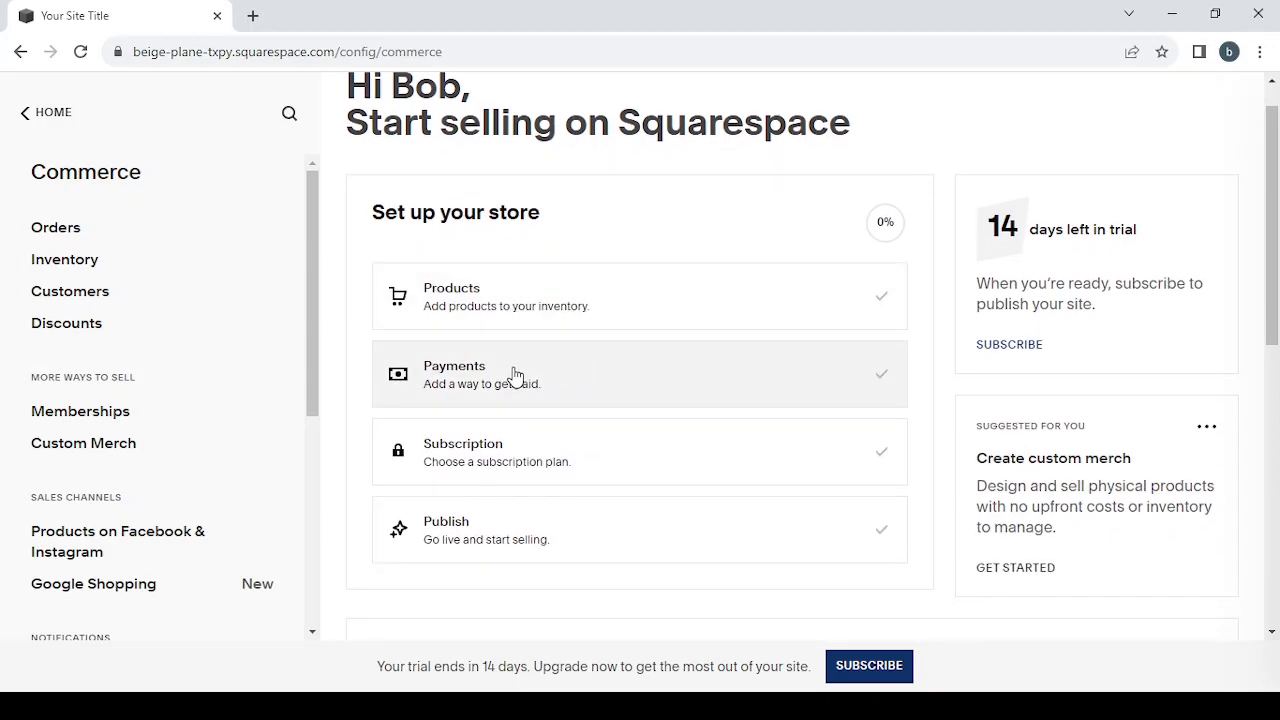
scroll(544, 394, down, 1)
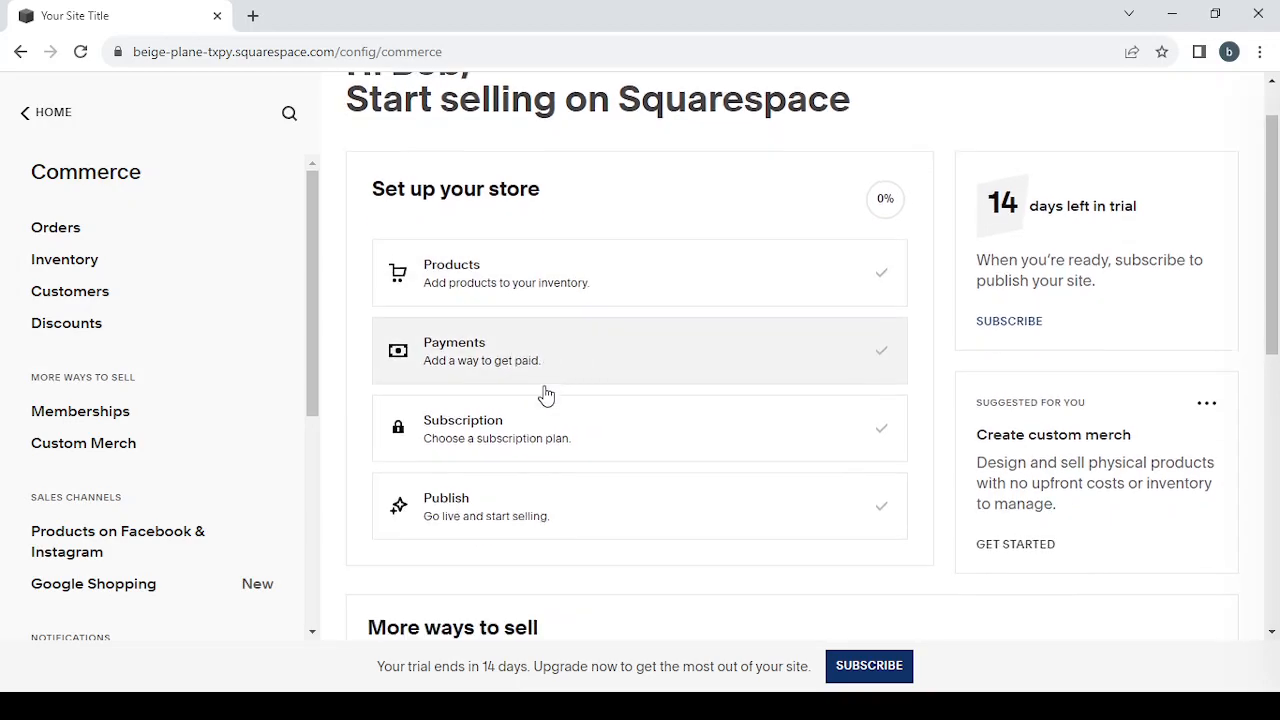
scroll(546, 396, down, 1)
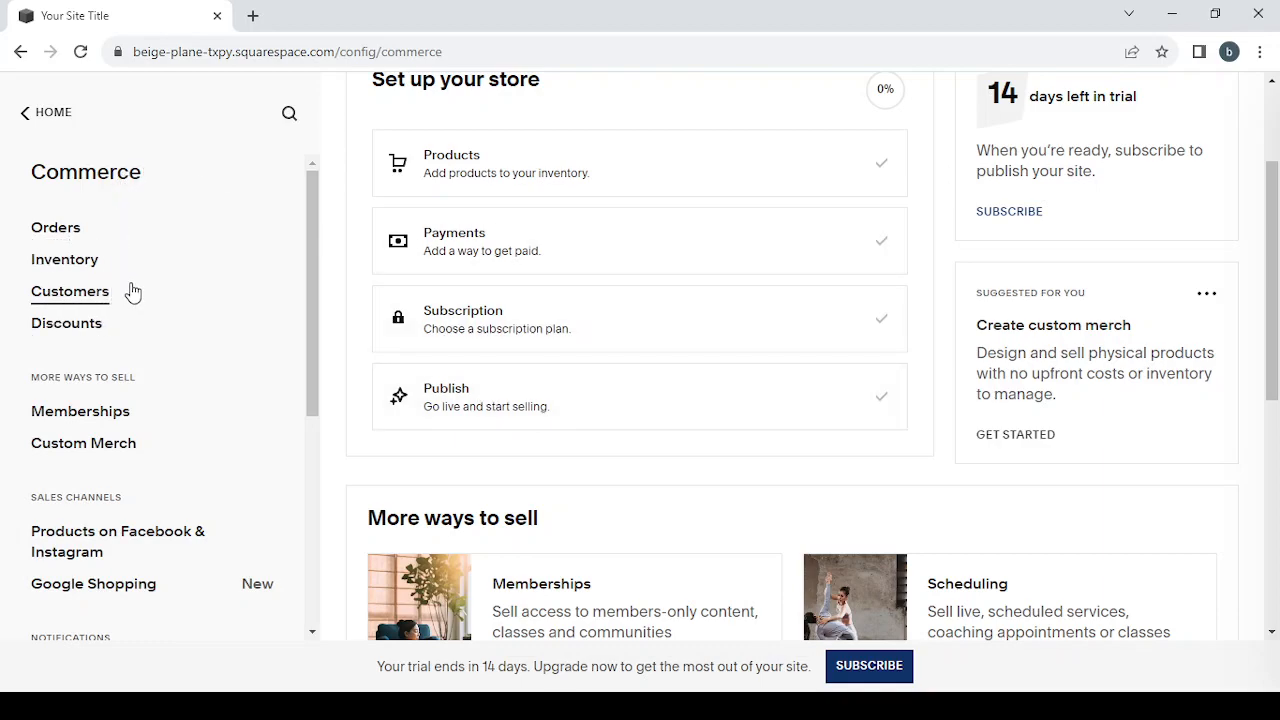
scroll(132, 291, down, 3)
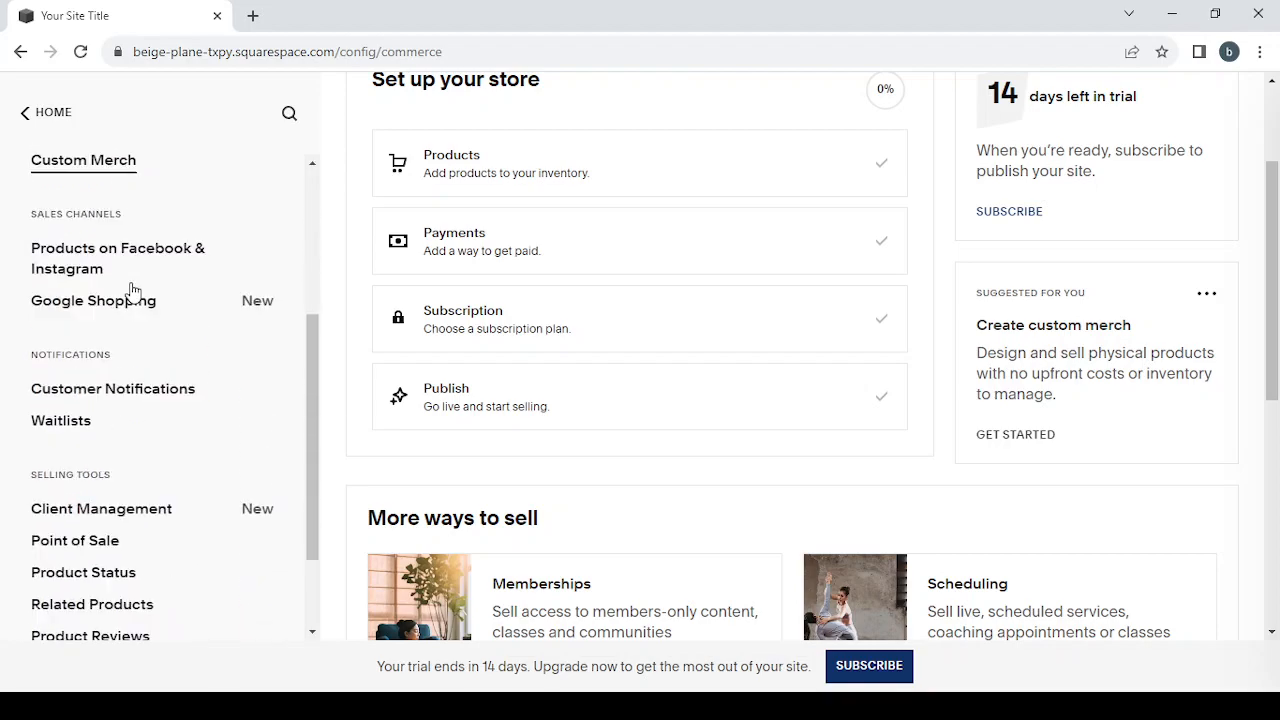
scroll(132, 291, up, 3)
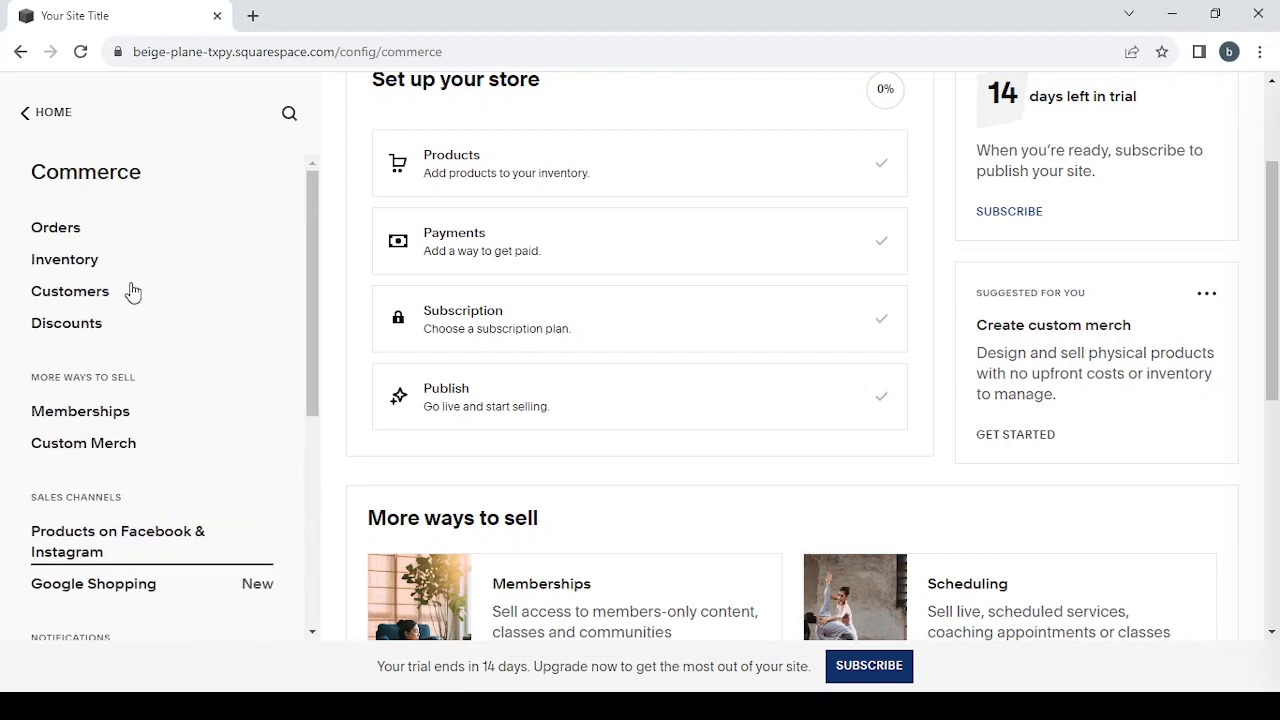
click(25, 116)
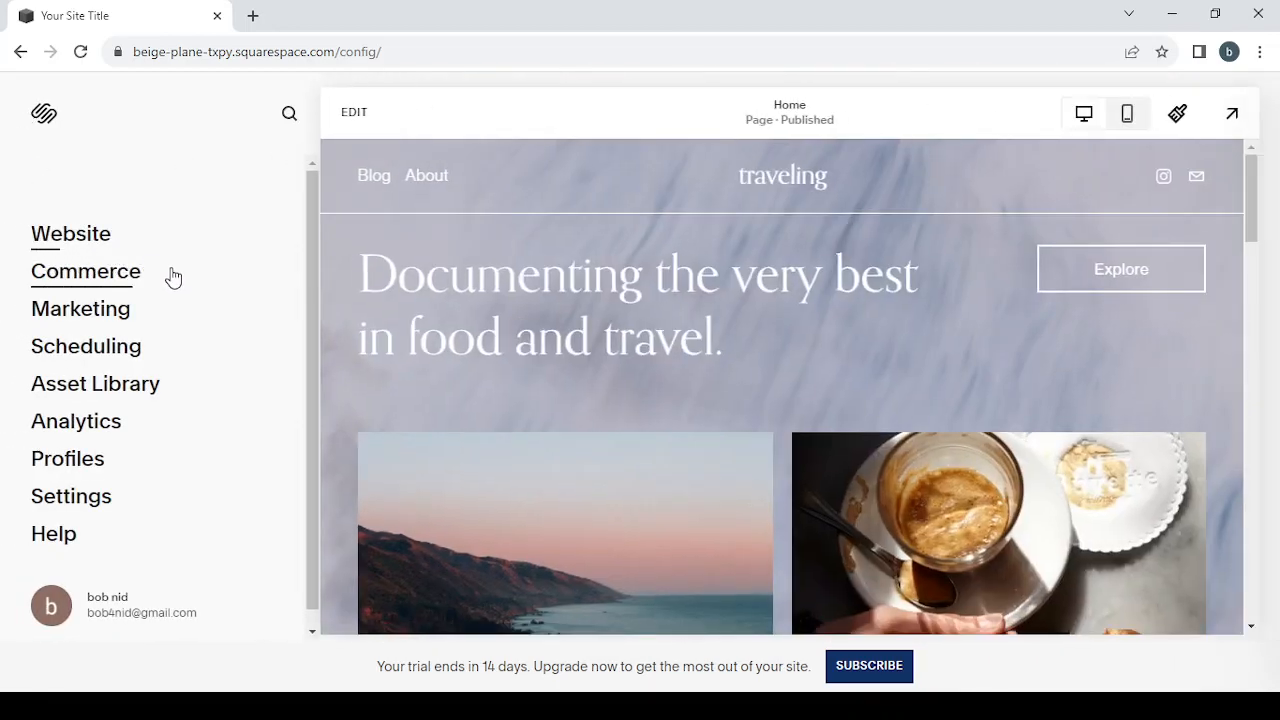
Step: Look over the Marketing section, and view Scheduling with its setup guide dismissed before returning to the main menu
click(88, 312)
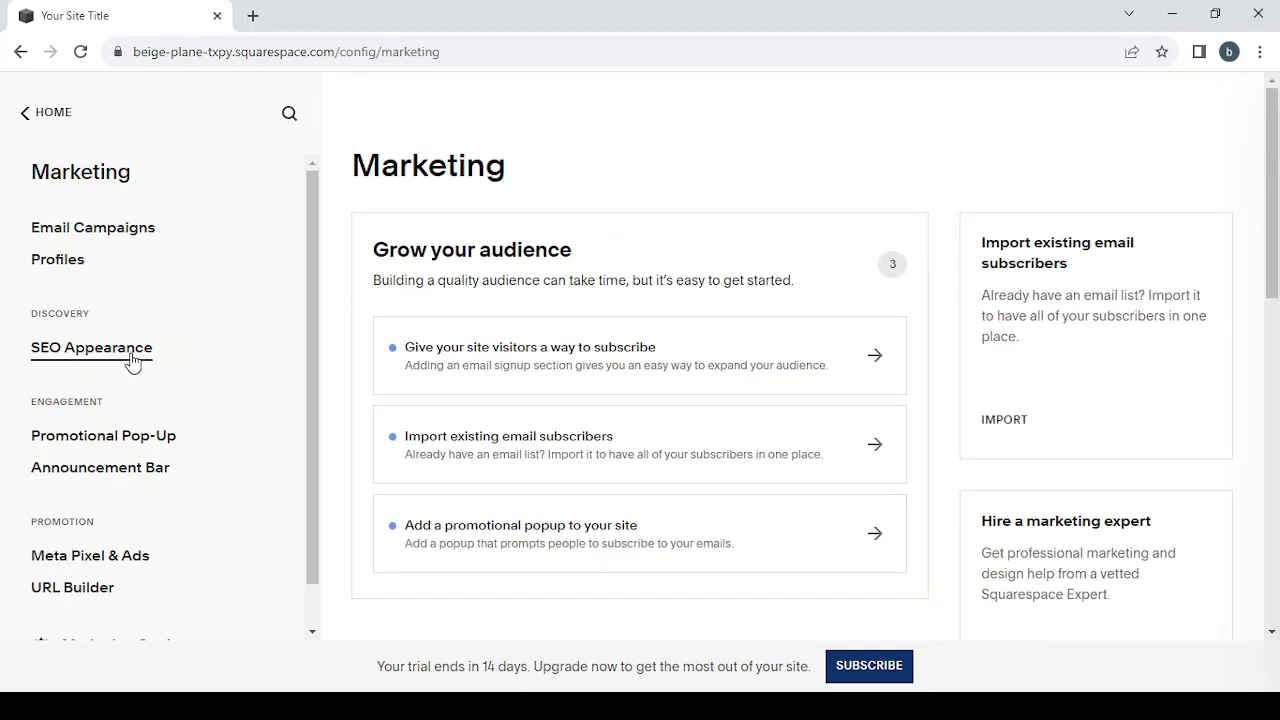
click(25, 121)
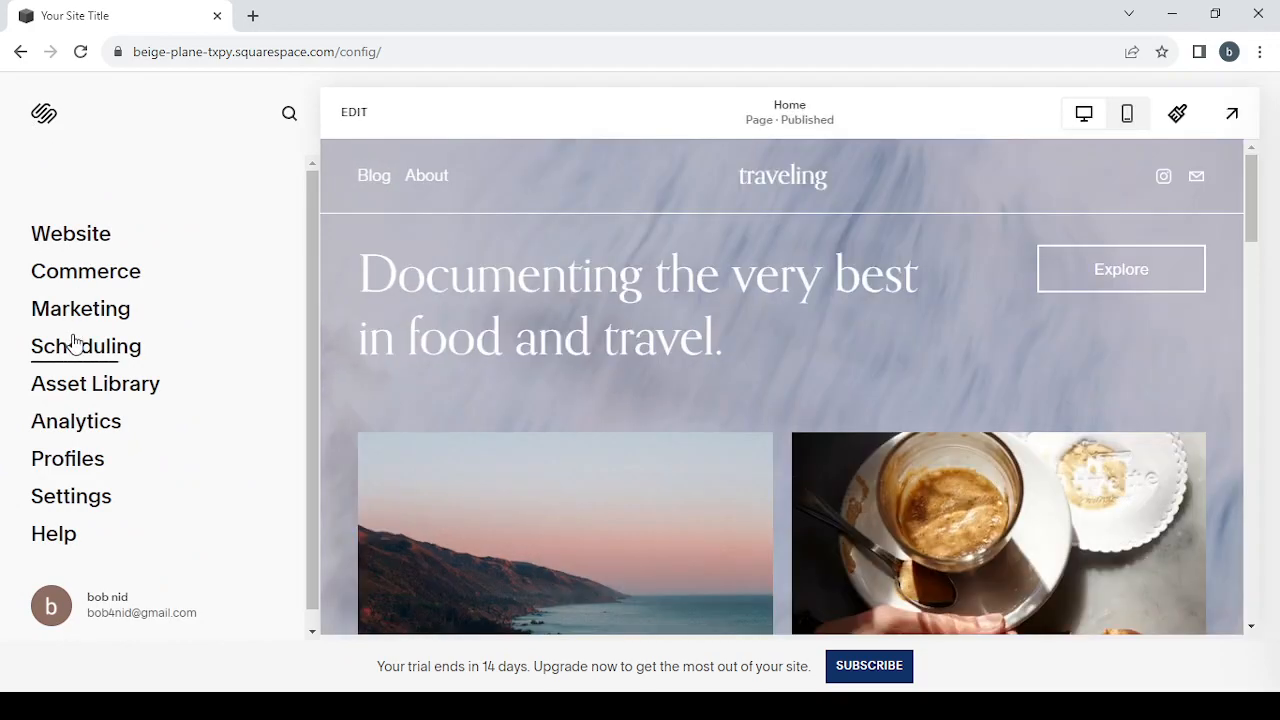
click(75, 364)
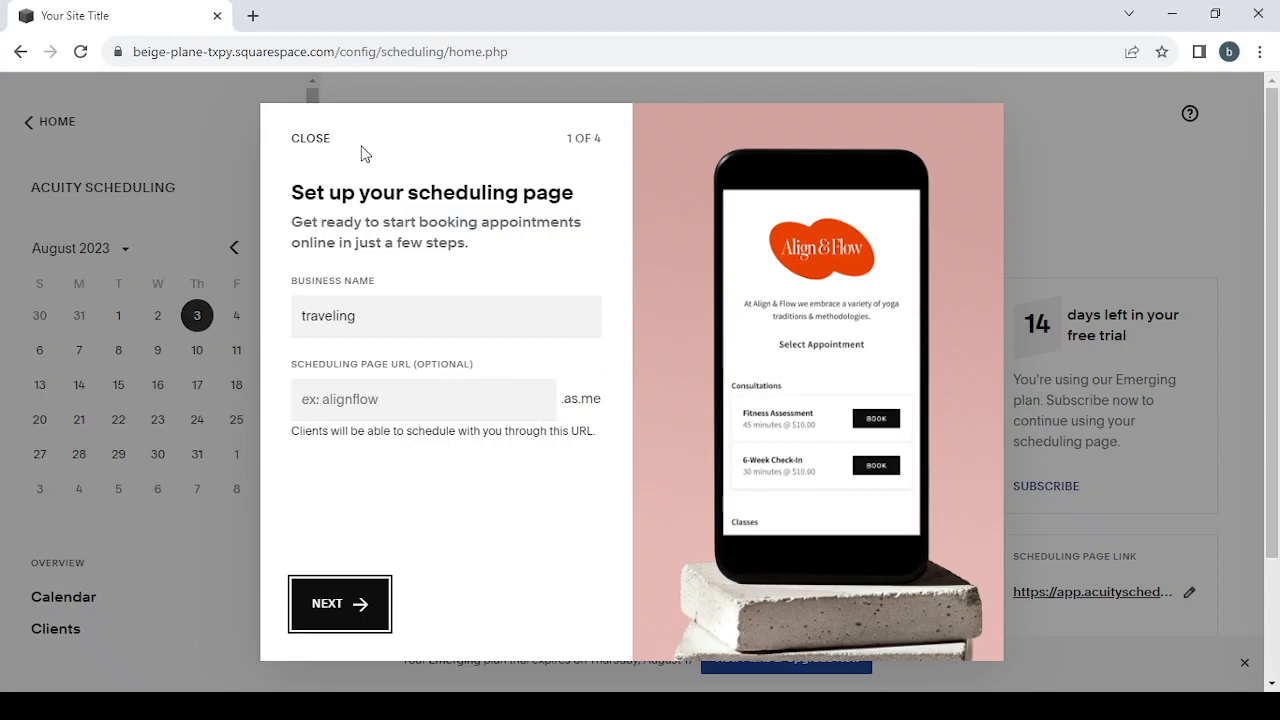
click(303, 140)
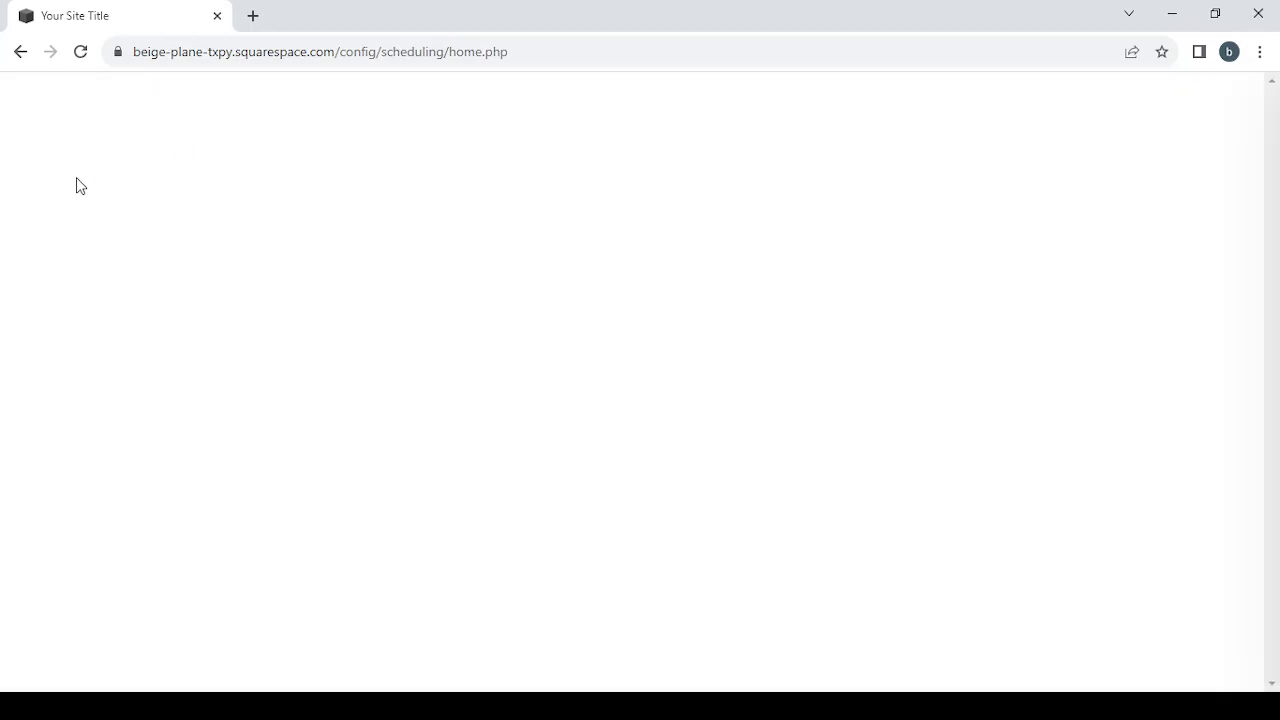
click(22, 59)
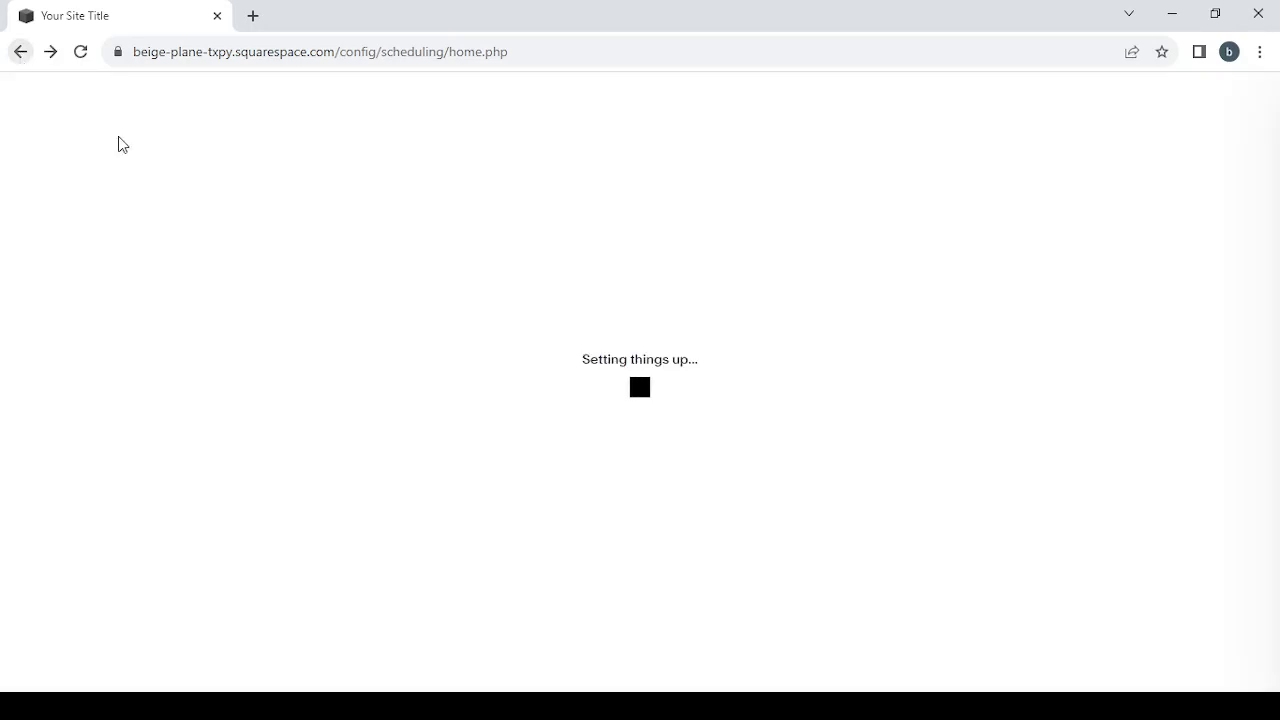
click(27, 51)
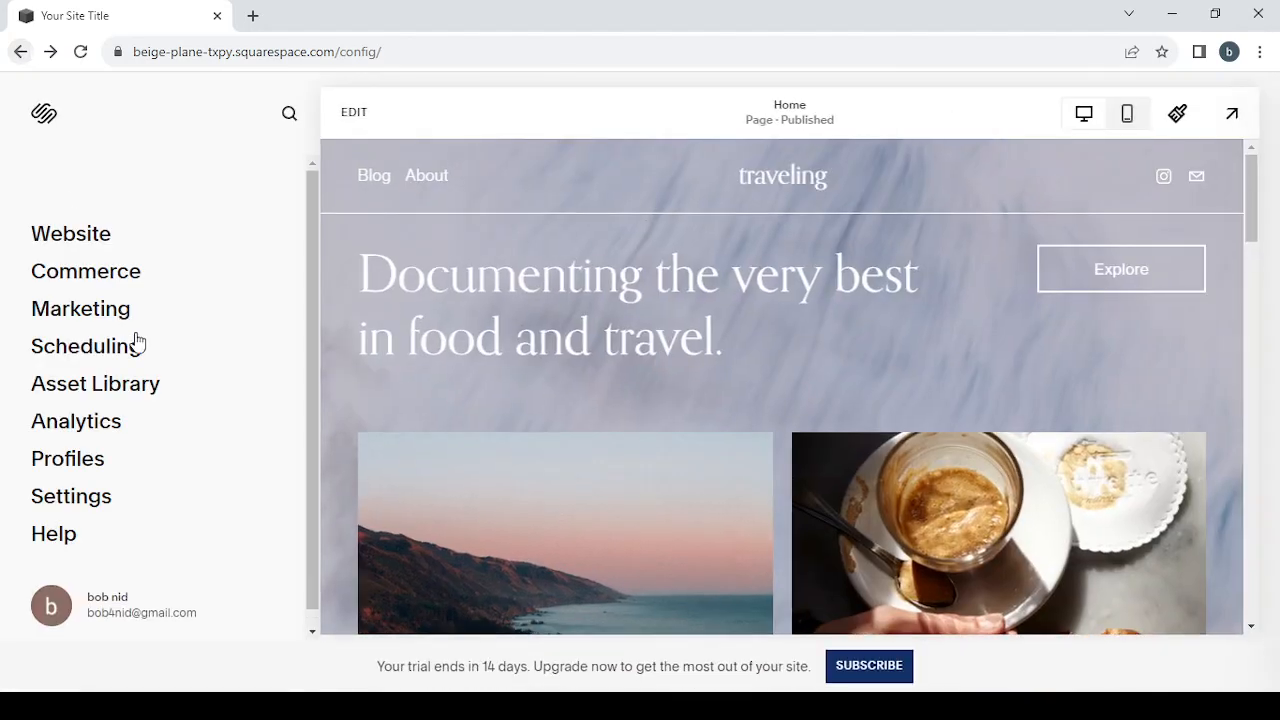
Step: View the Analytics sales overview and look through the Website and Commerce groups of the site settings
click(73, 430)
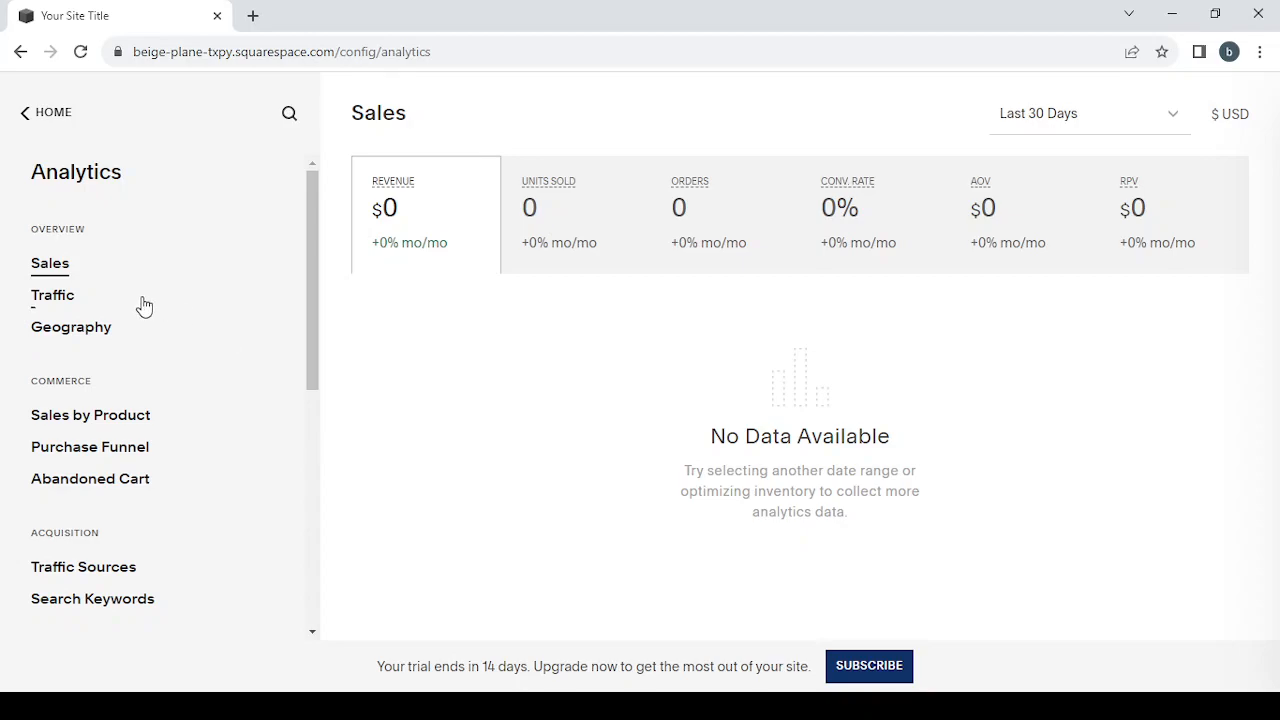
click(36, 118)
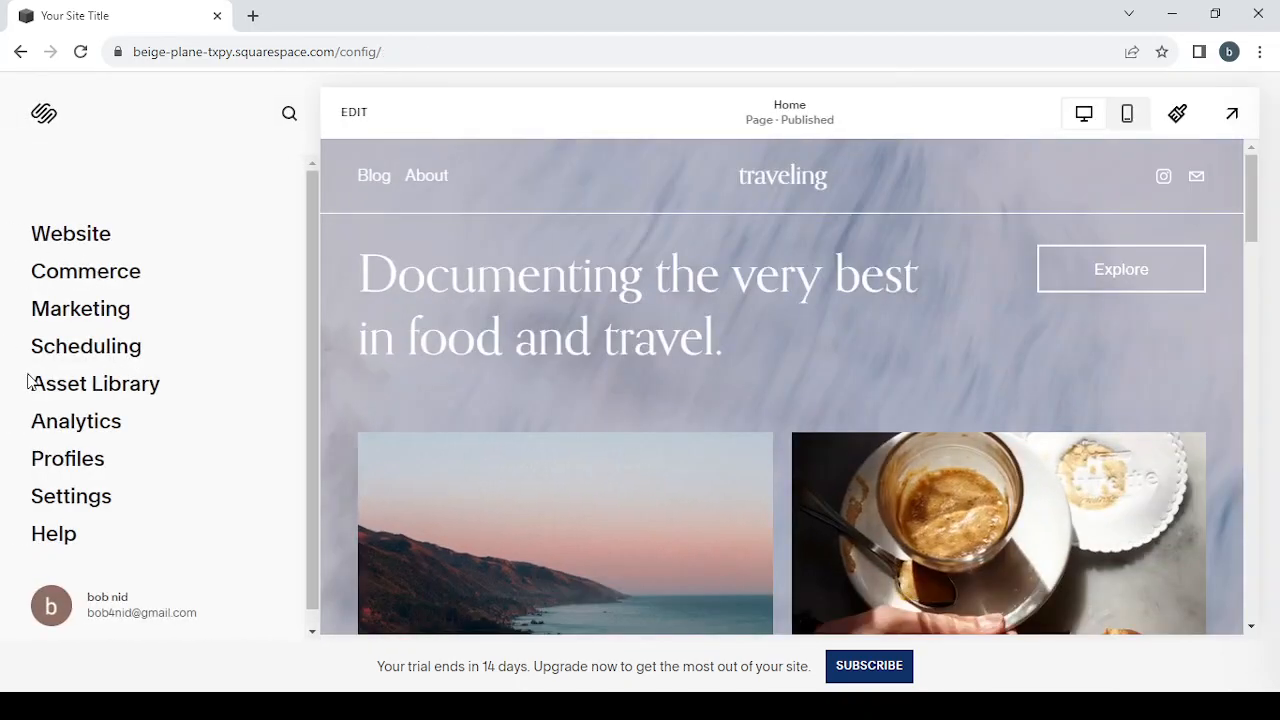
click(88, 499)
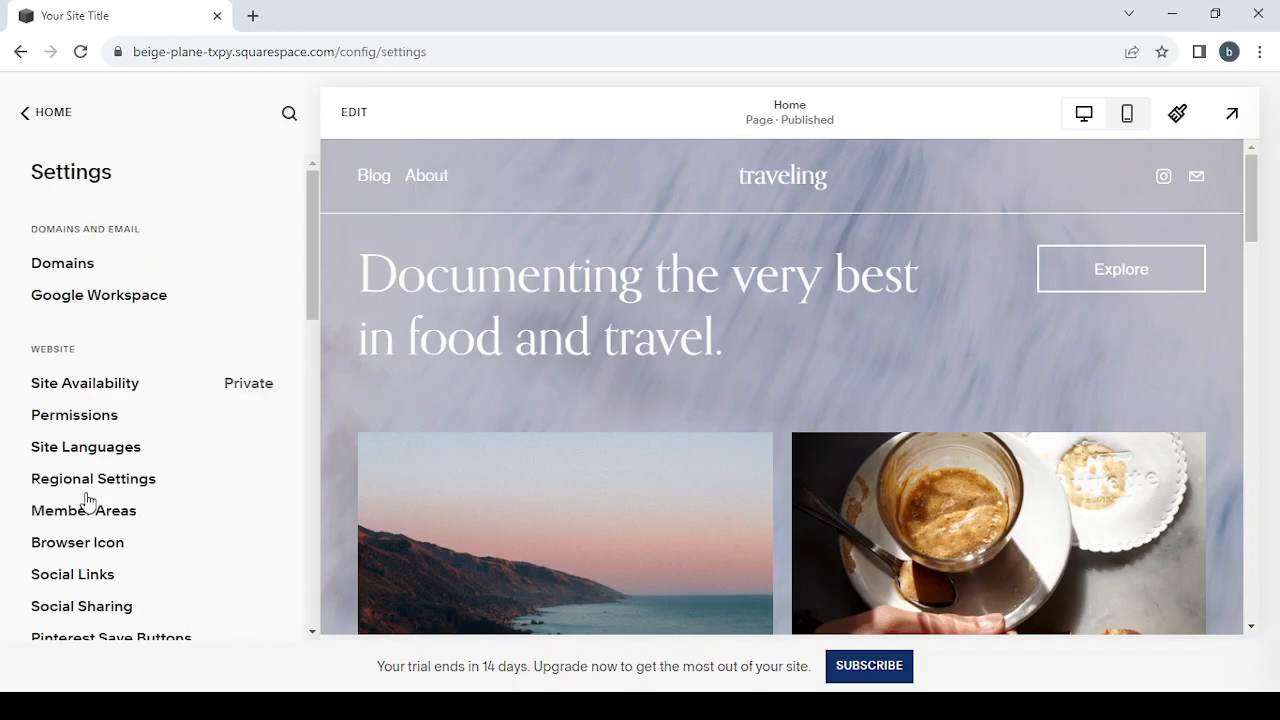
scroll(153, 338, down, 3)
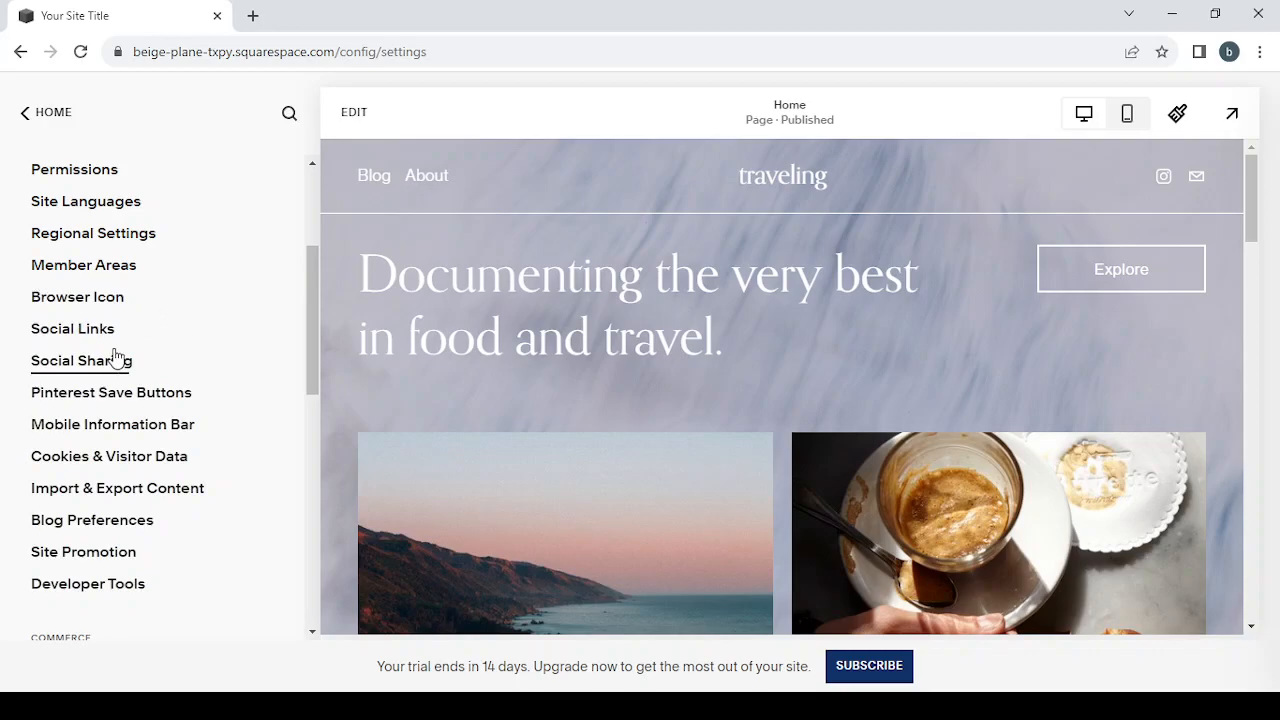
scroll(196, 435, down, 1)
scroll(196, 435, down, 3)
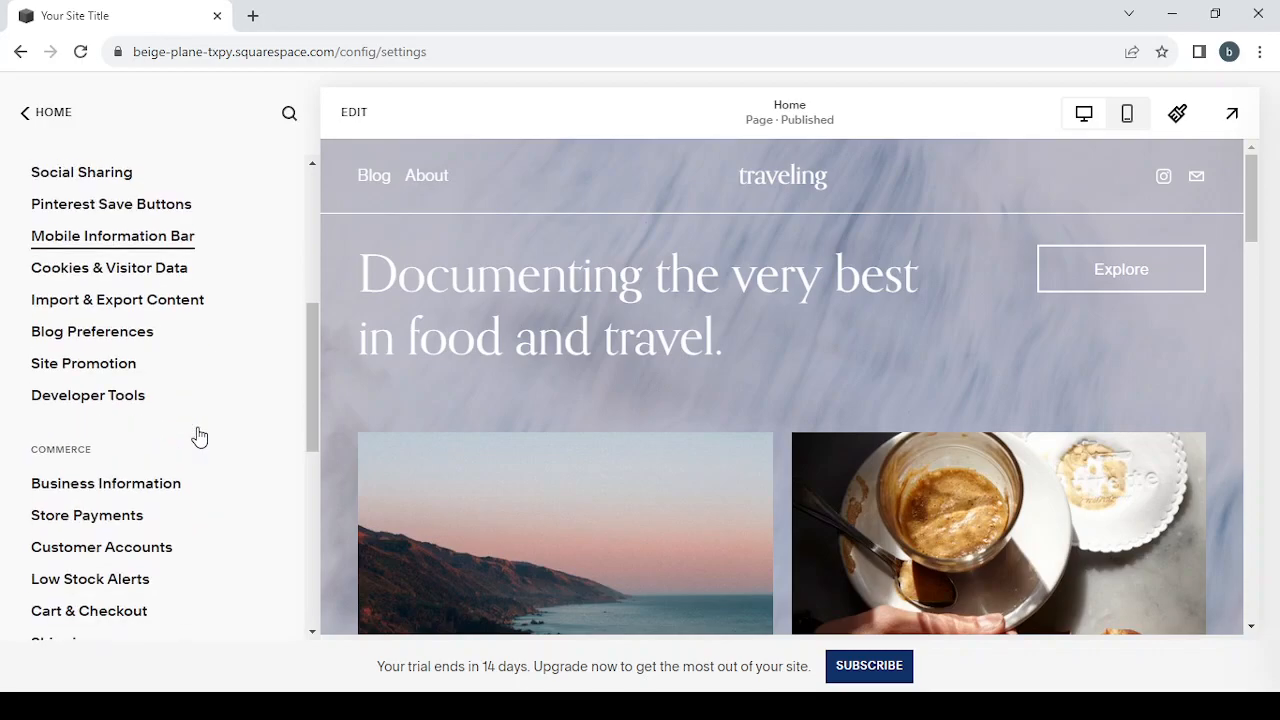
Step: Open the Store Payments settings, review the payment processors that can be connected, and return to the settings list
click(78, 410)
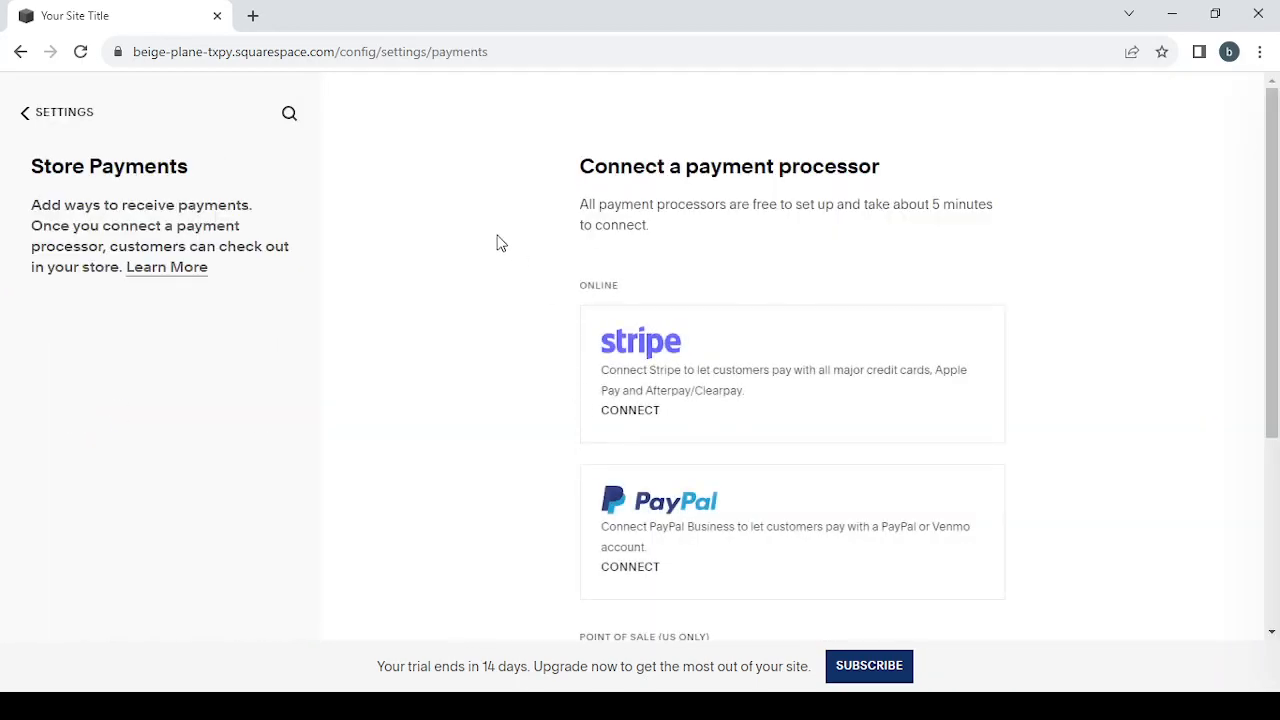
scroll(810, 367, down, 2)
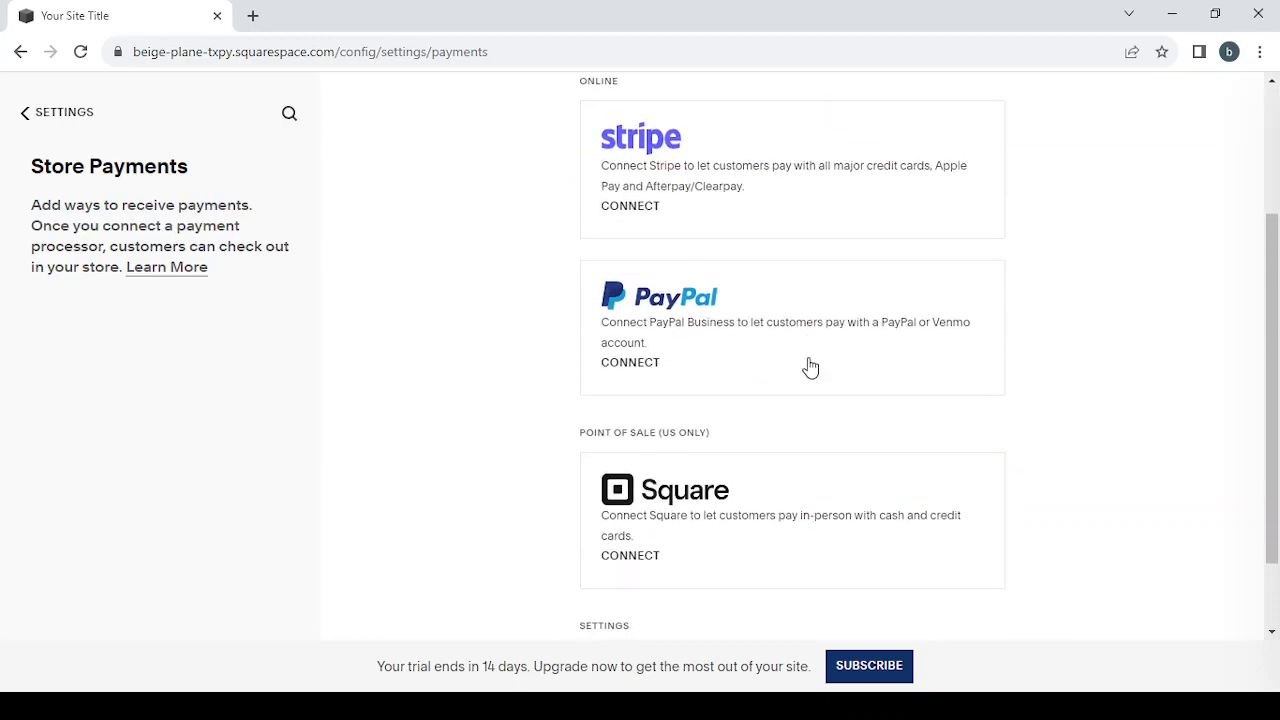
scroll(808, 366, down, 1)
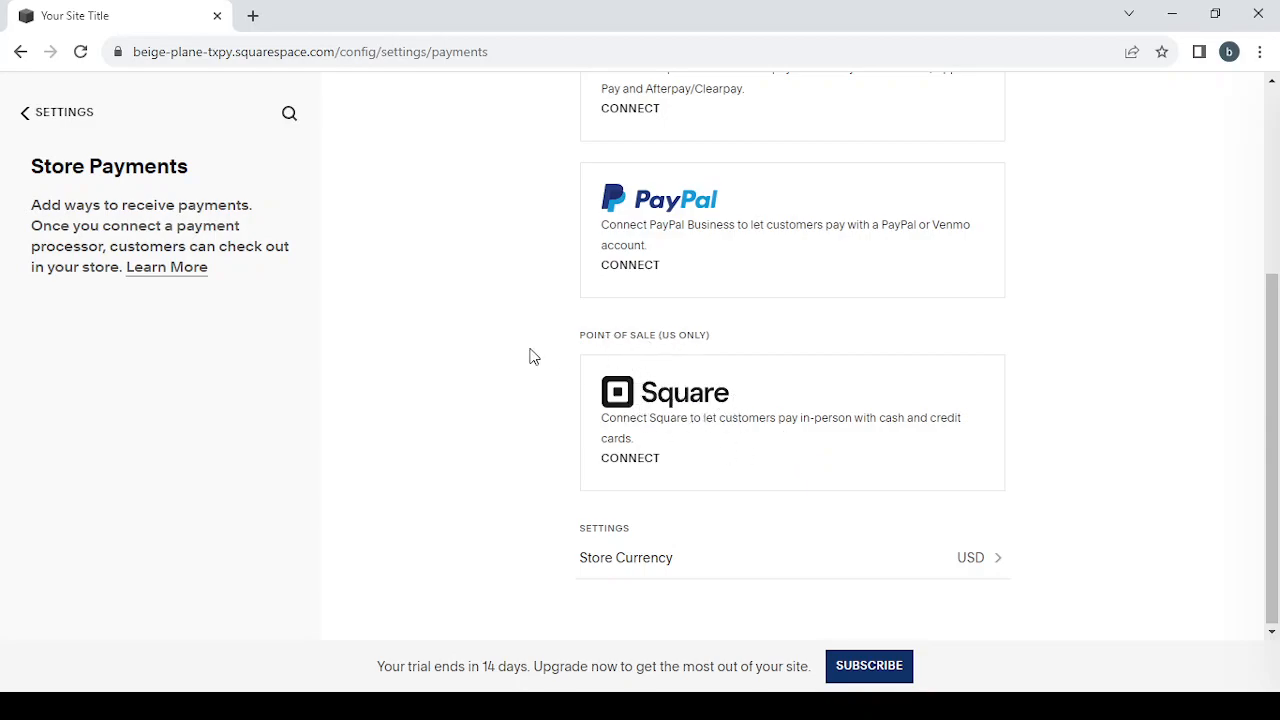
scroll(529, 354, up, 3)
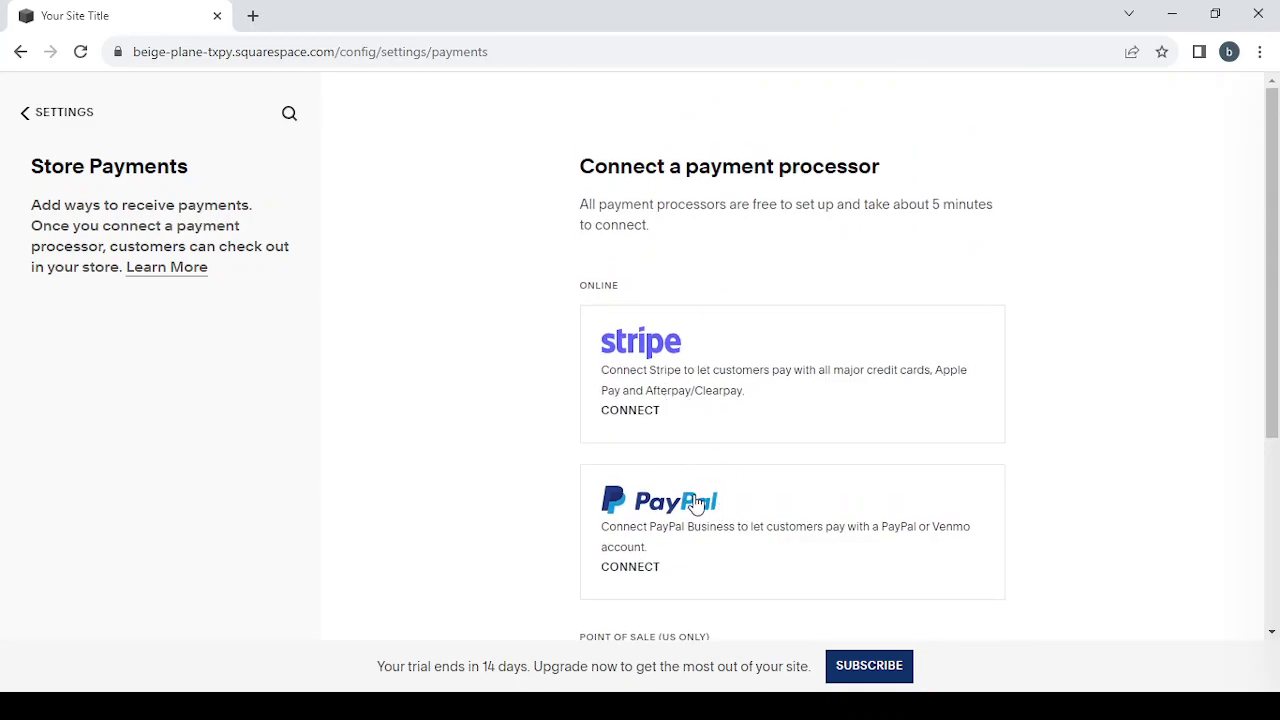
click(27, 114)
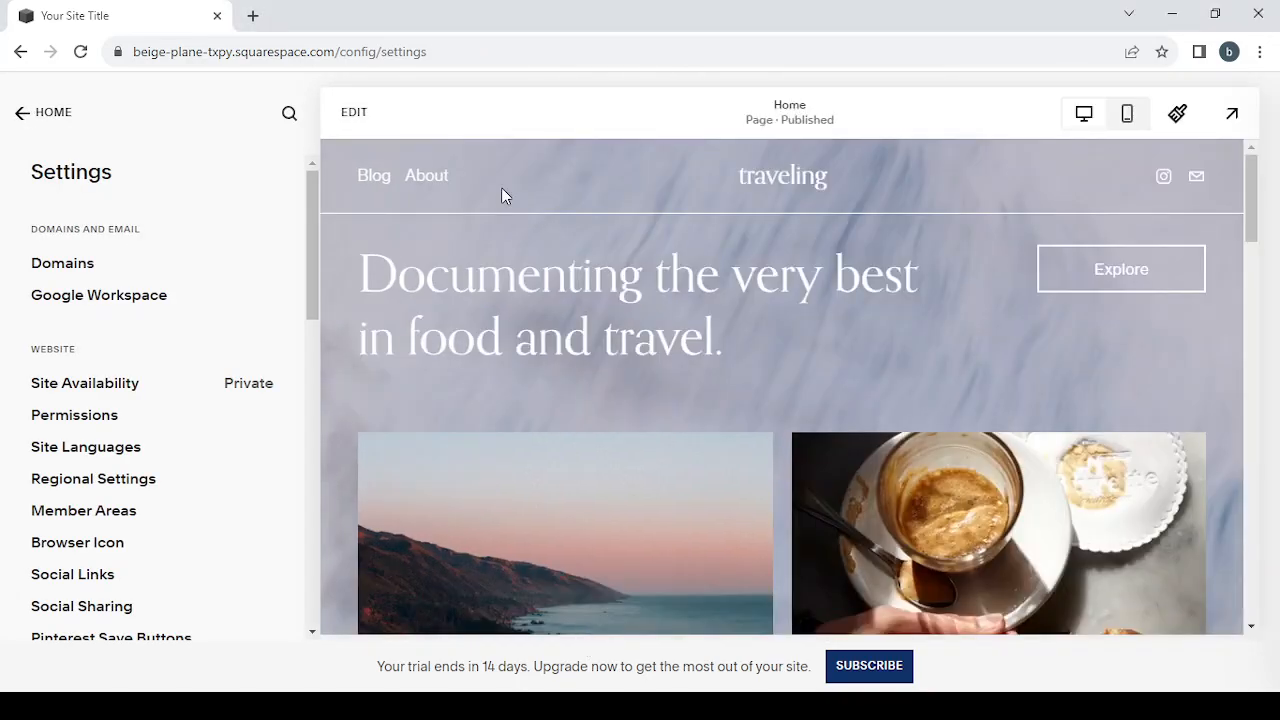
Step: Open the Home page for editing and look over its first section
click(345, 113)
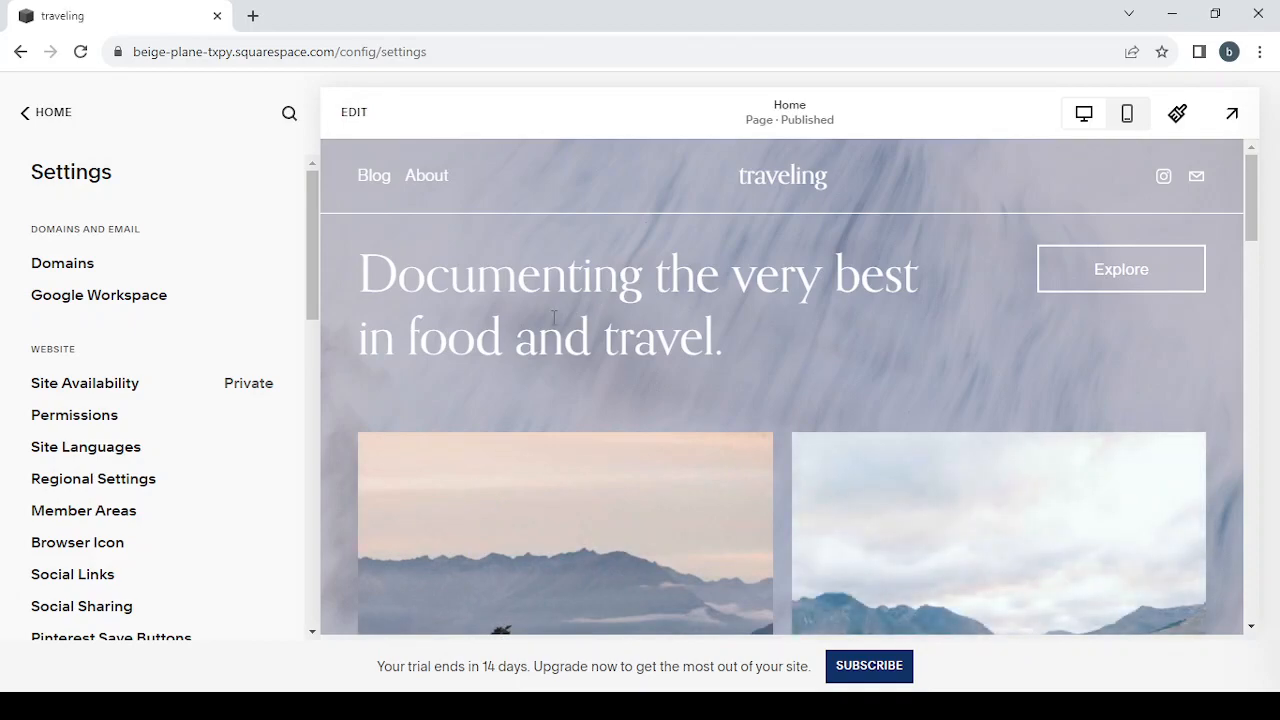
double_click(728, 300)
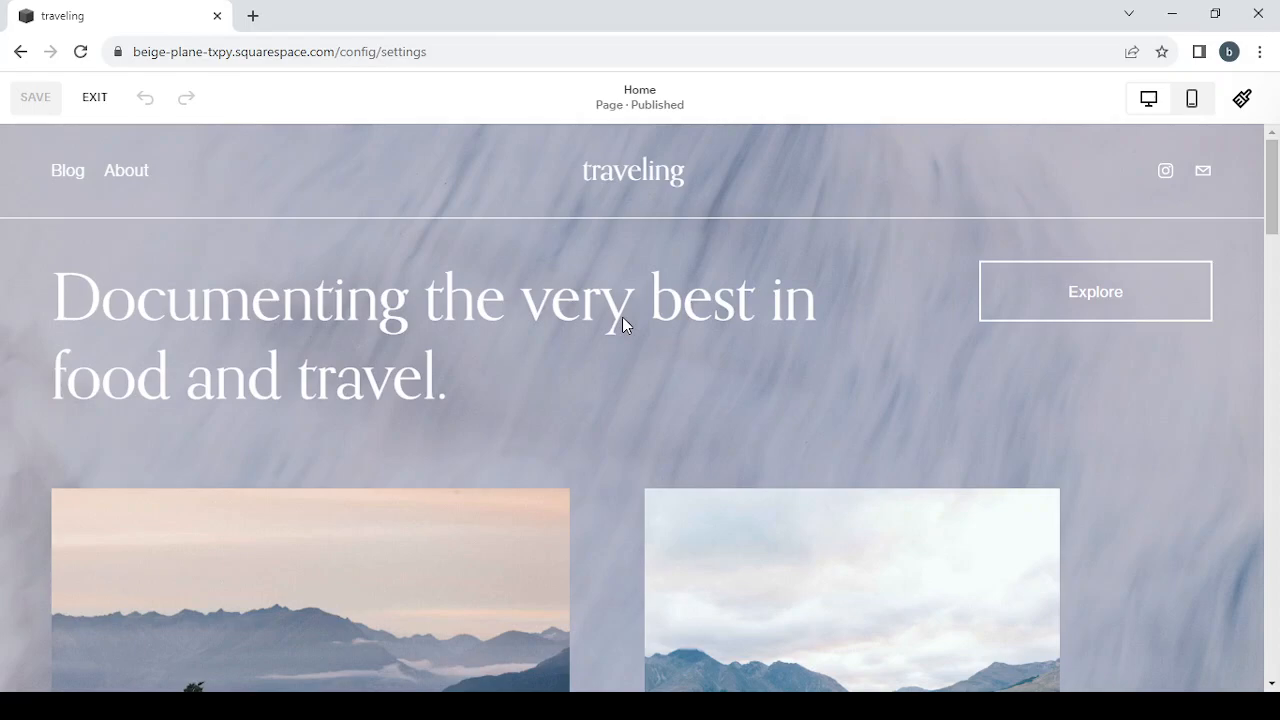
scroll(683, 377, down, 3)
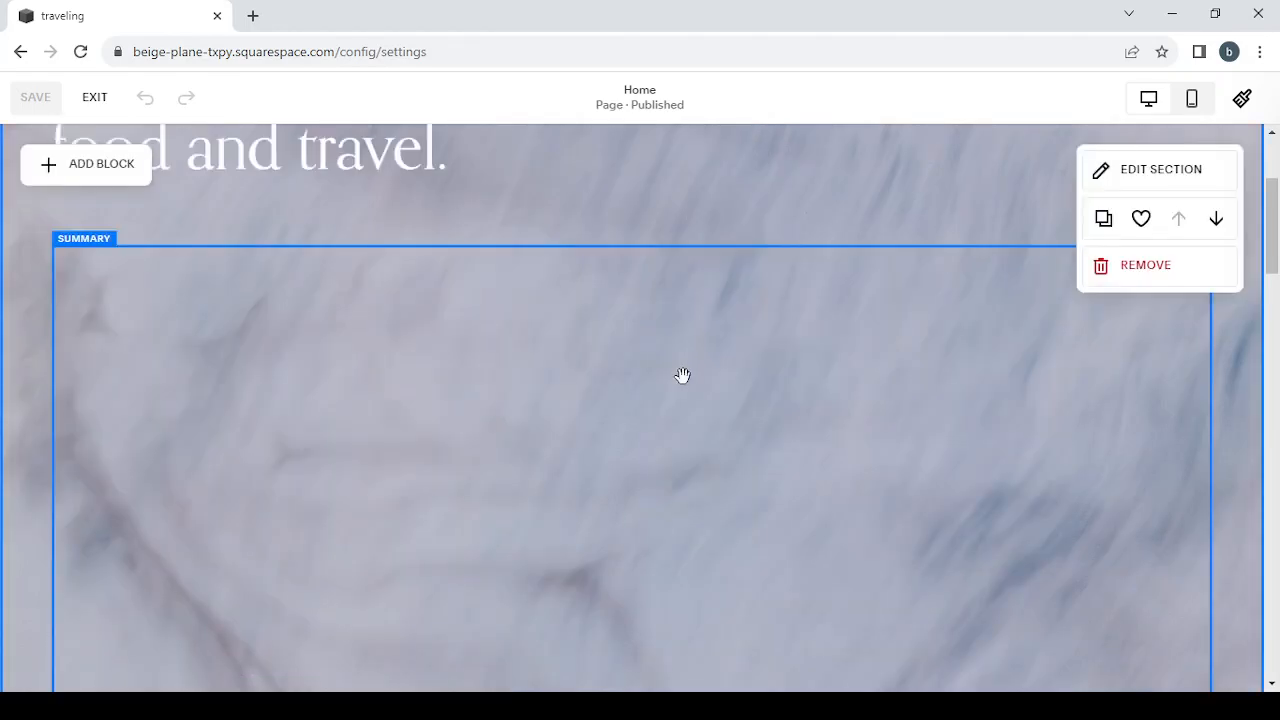
scroll(683, 377, up, 2)
scroll(683, 376, up, 1)
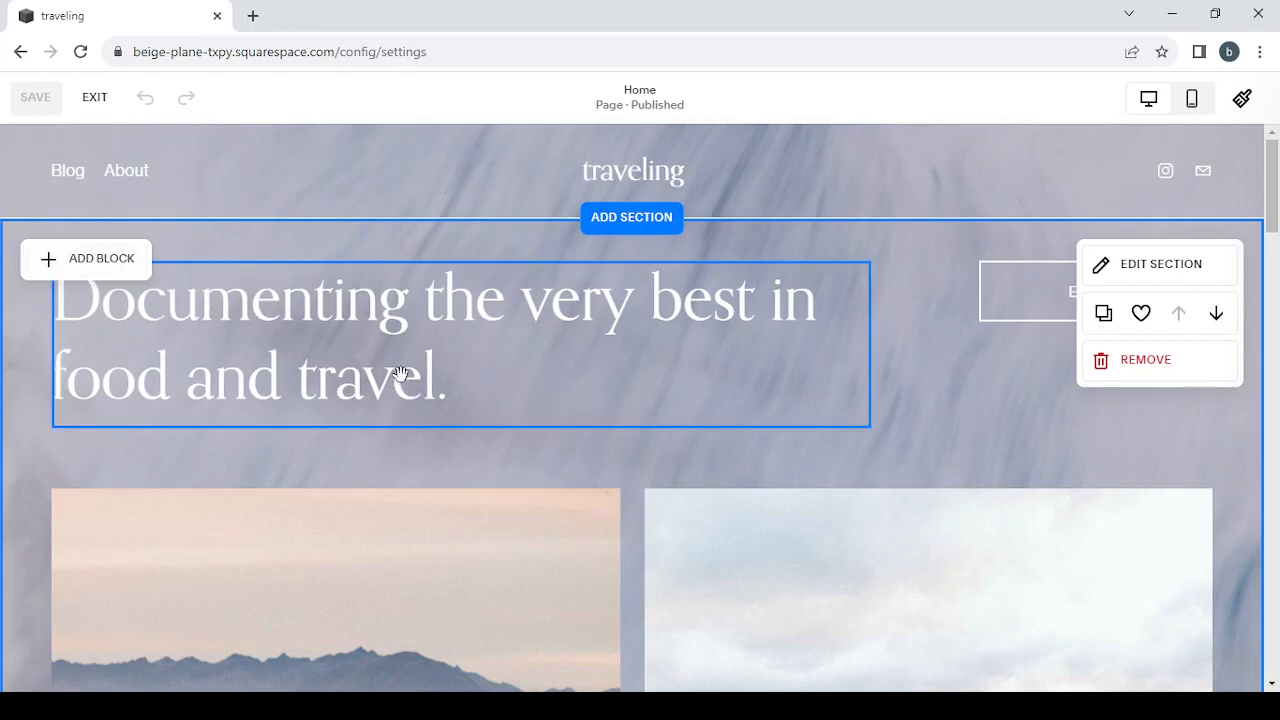
Step: Delete the word "travel" from the Home page's main heading and format the heading as a quote
click(345, 380)
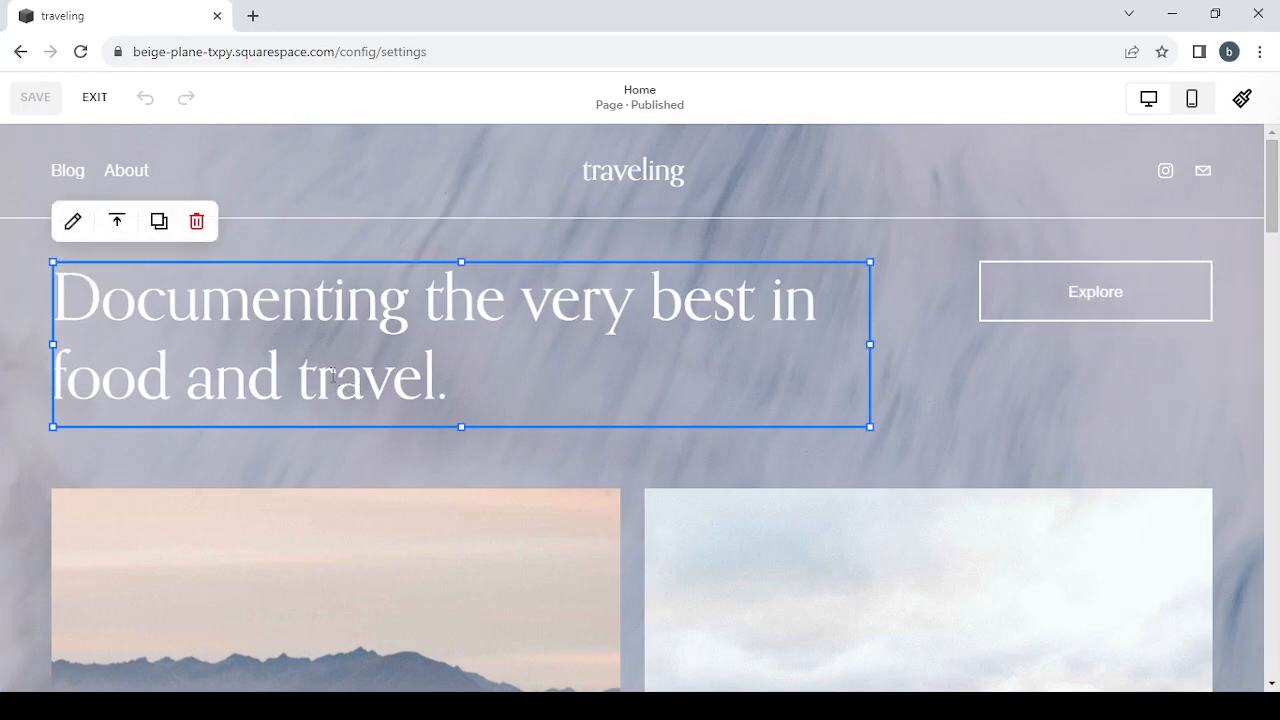
drag(440, 375, 296, 368)
key(BackSpace)
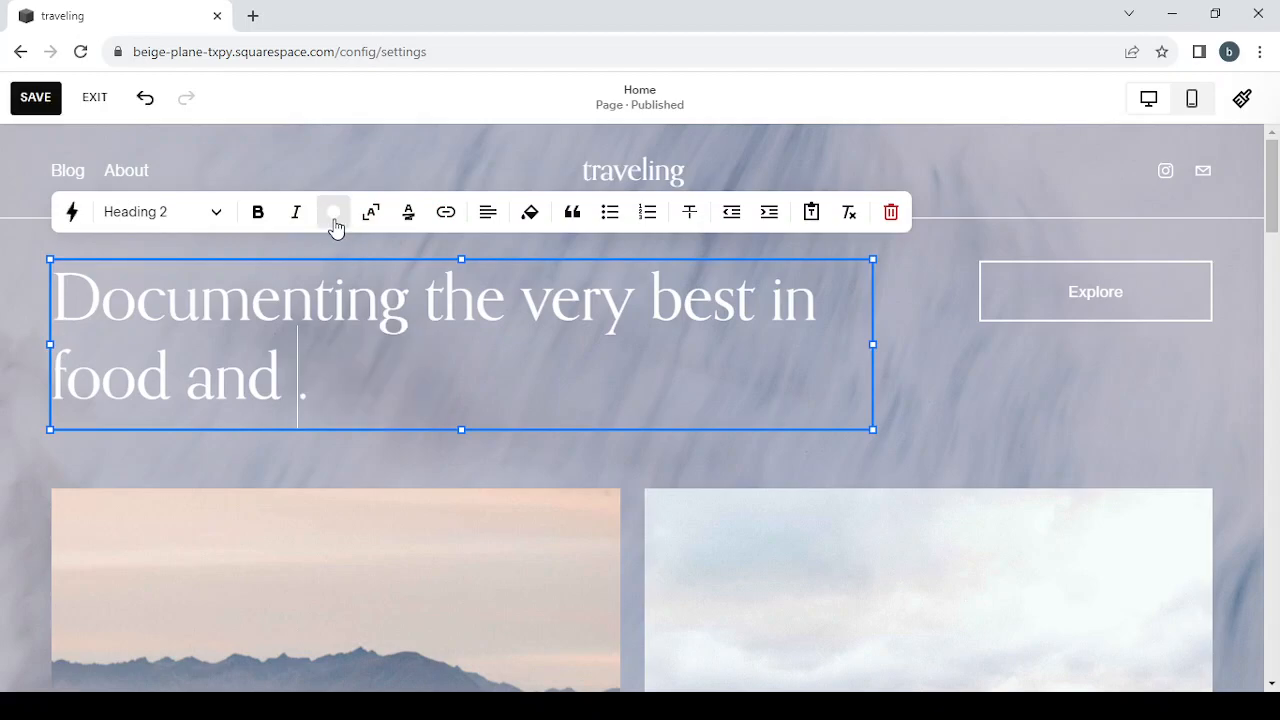
click(573, 213)
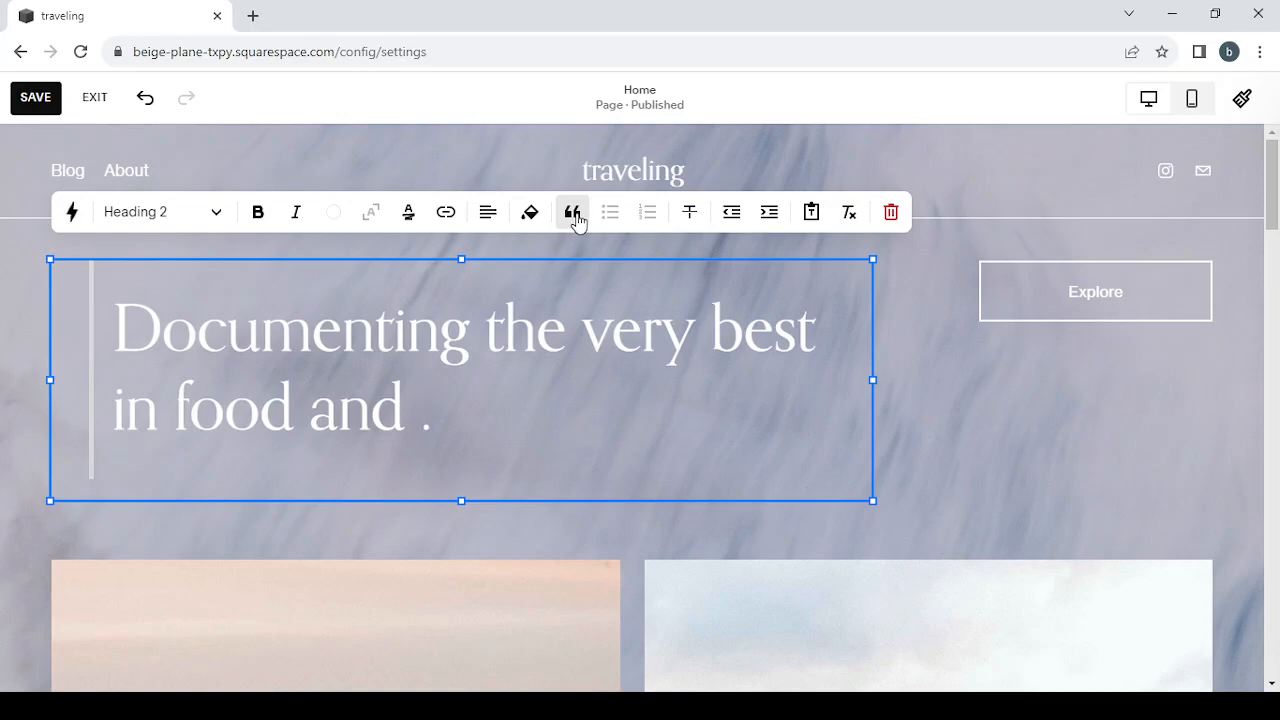
Step: Remove the quote formatting from the Home page's main heading and finish editing its text block
click(575, 216)
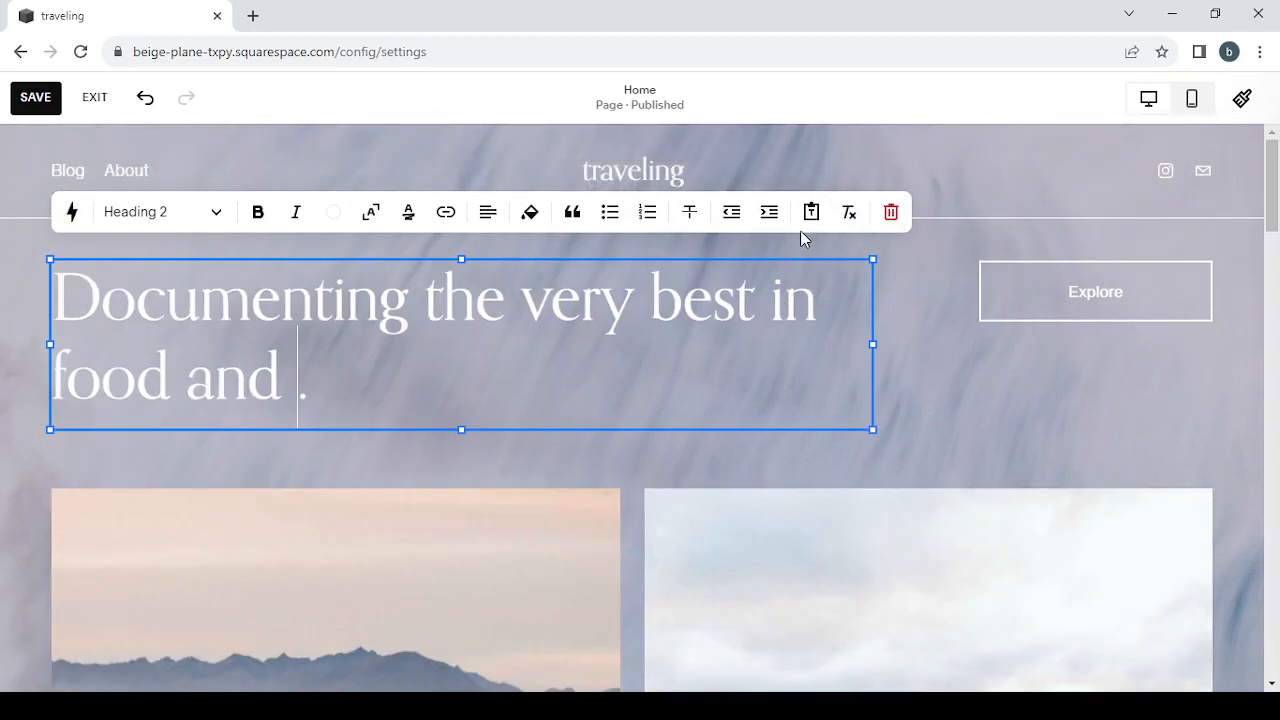
click(974, 360)
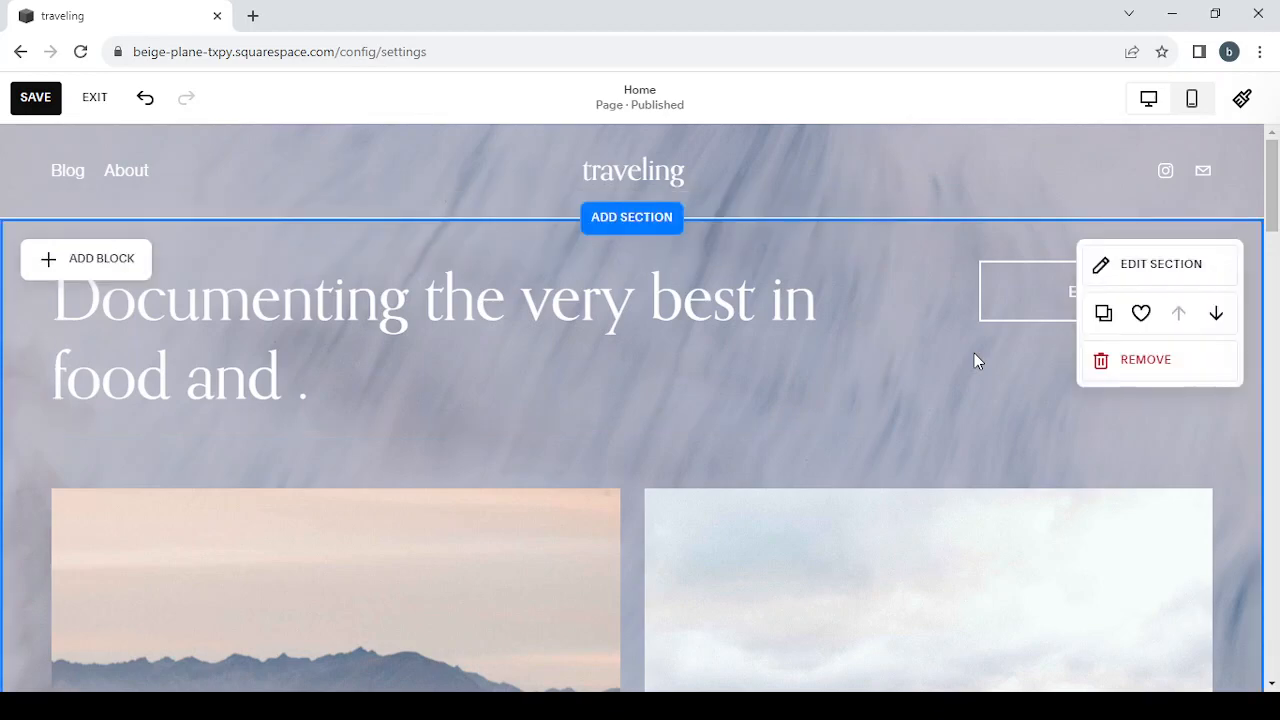
Step: Open the settings of the Home page's first section and look through its format, background and color options
click(1163, 266)
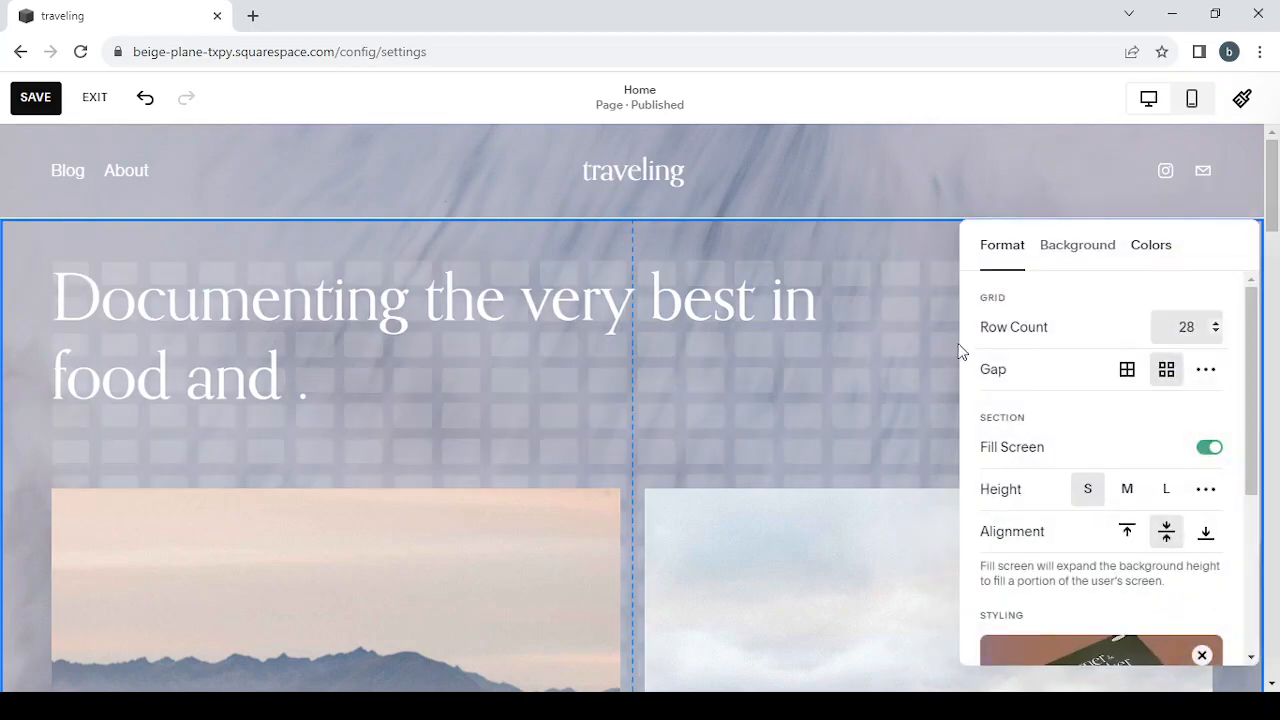
click(1078, 250)
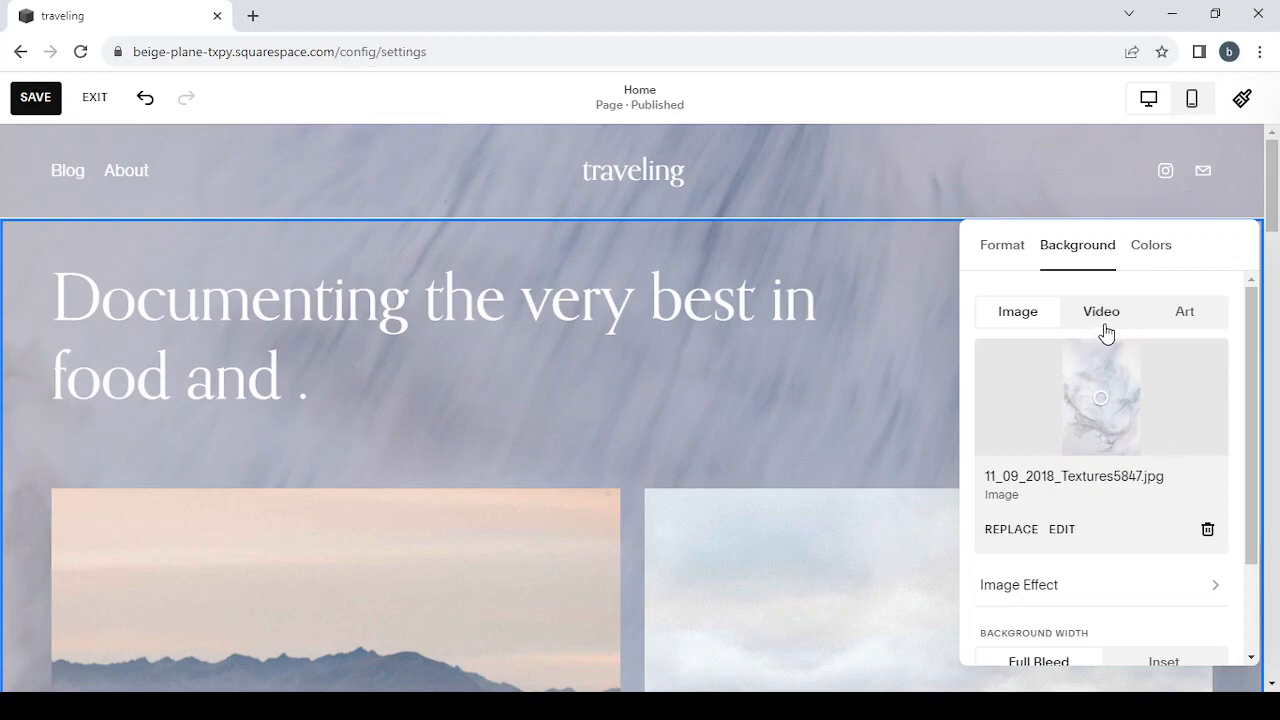
click(1148, 256)
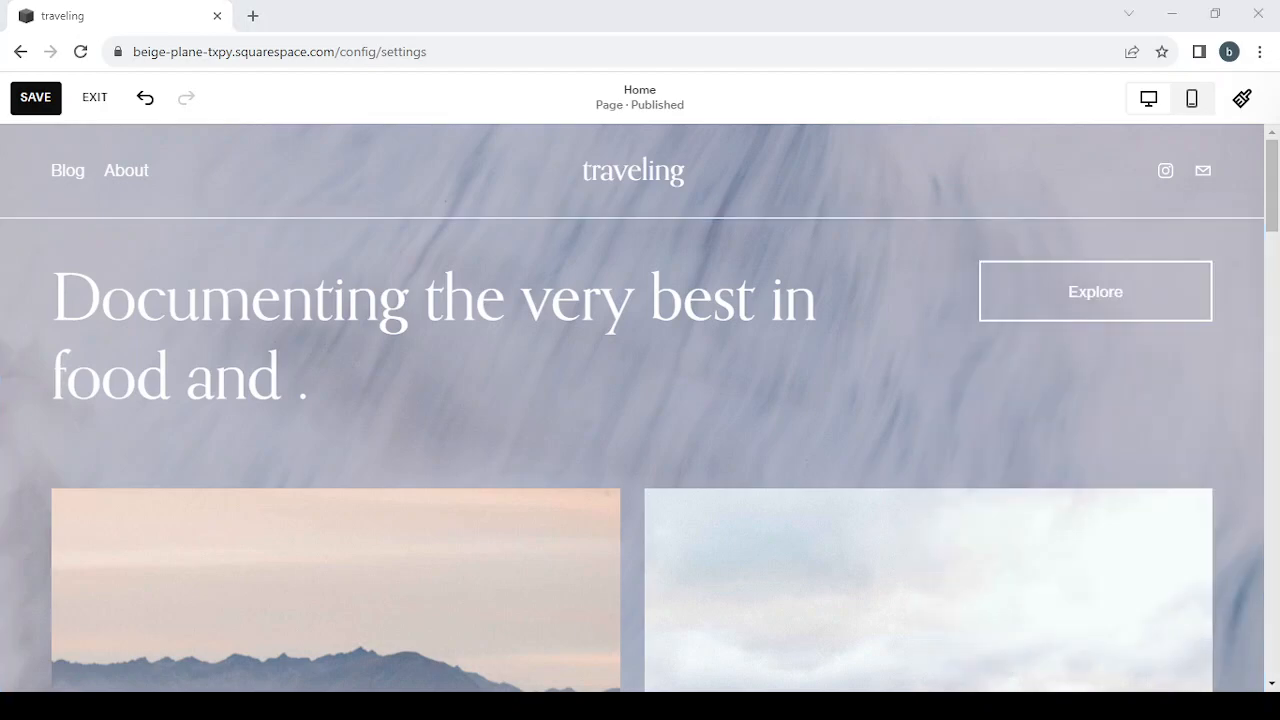
Step: Open the Site Styles for the website
click(1243, 103)
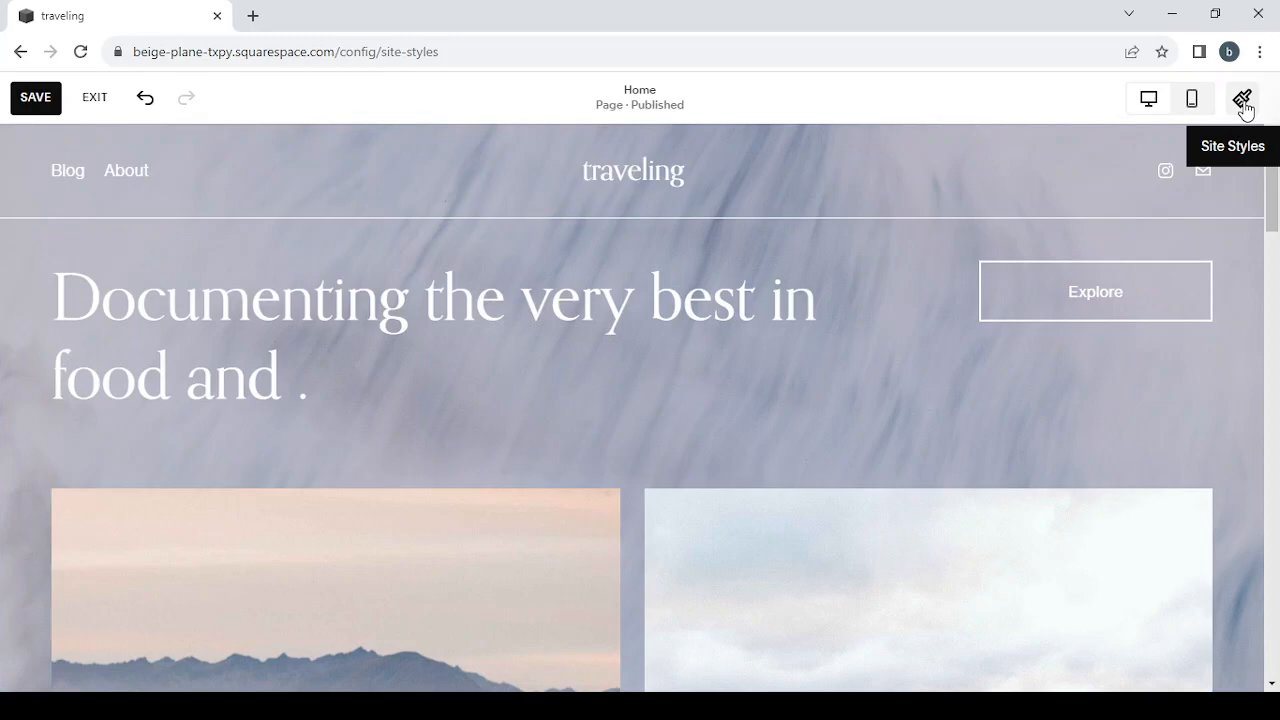